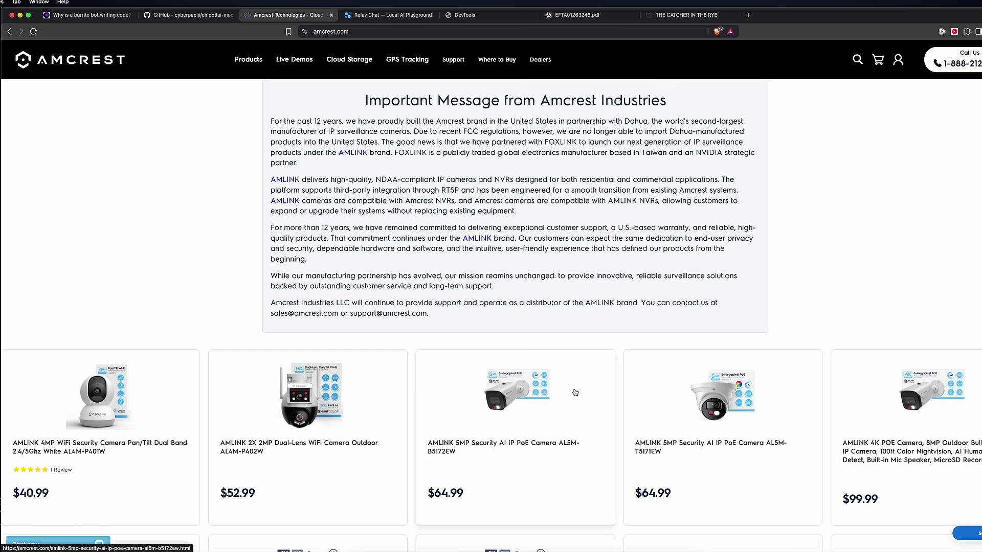
Browse the Amcrest homepage, open its support chat and ask "what products are good here".
scroll(775, 438, "down", 15)
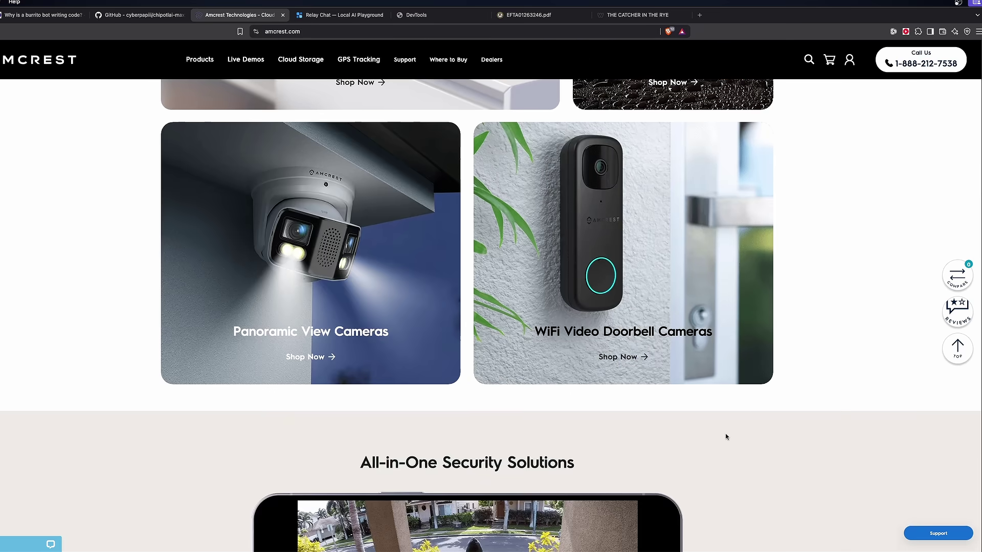
scroll(568, 345, "down", 15)
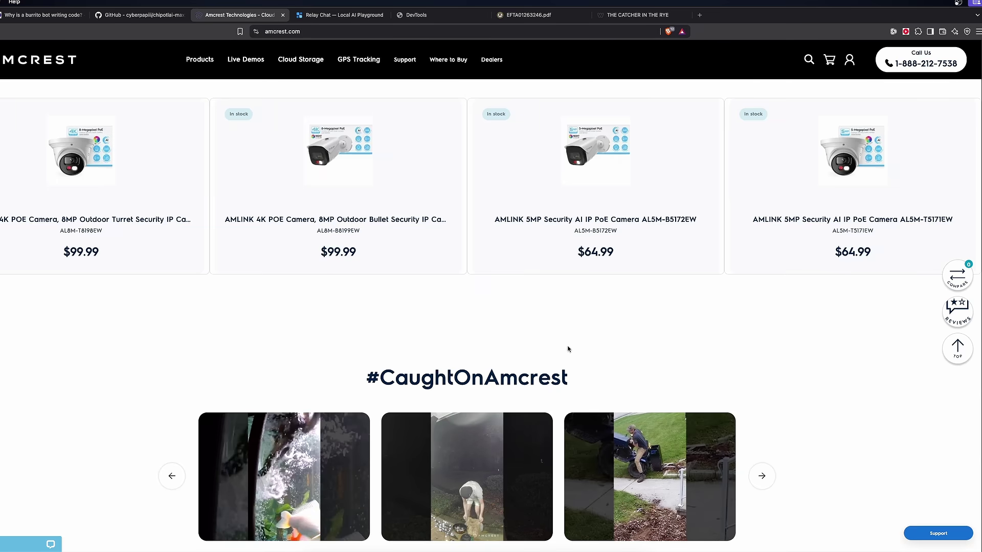
scroll(568, 349, "up", 5)
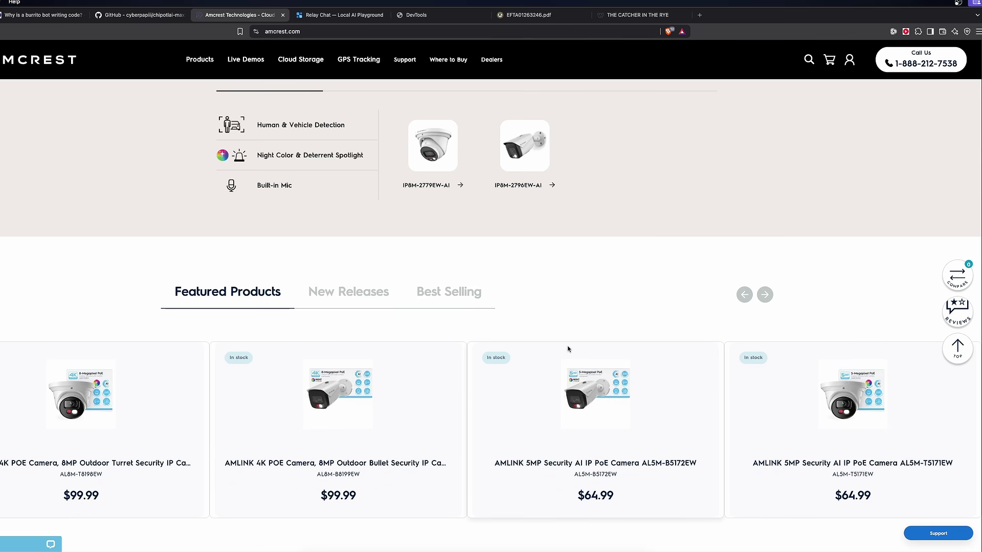
scroll(562, 349, "down", 15)
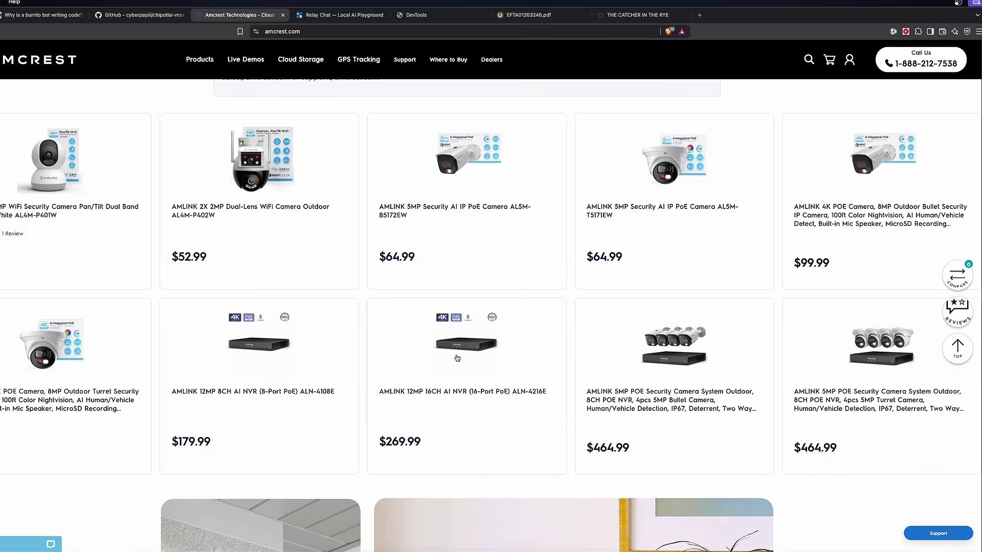
scroll(456, 358, "up", 5)
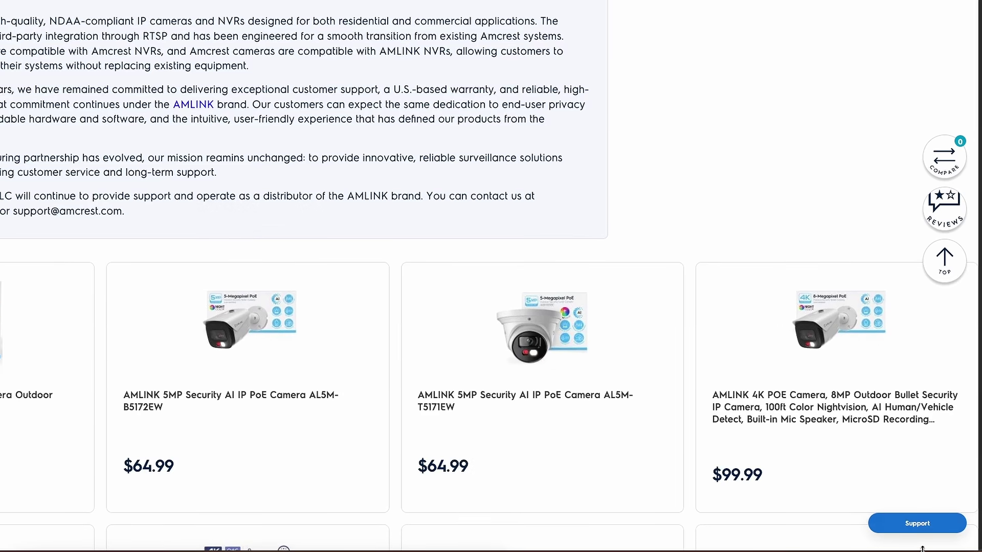
left_click(918, 523)
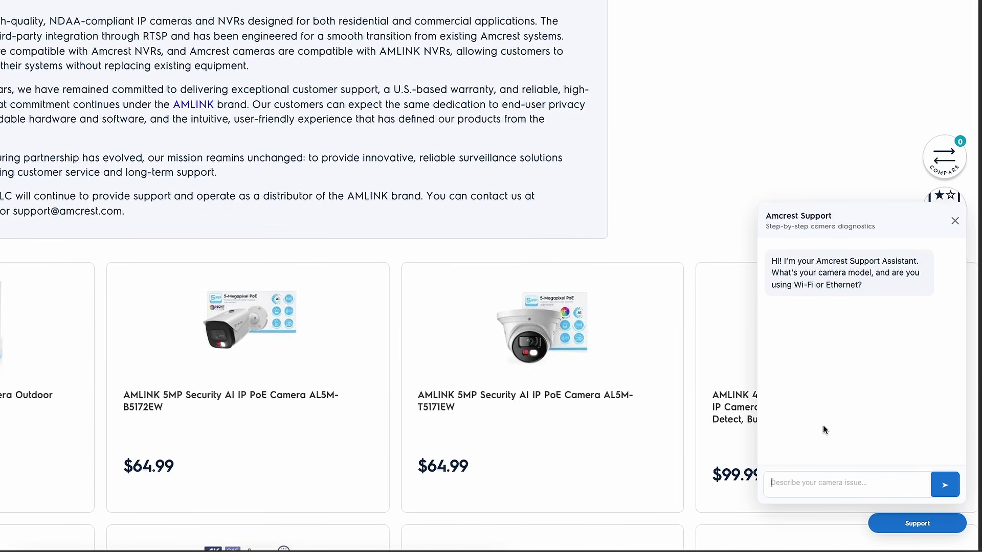
left_click(830, 493)
type("what products are good here")
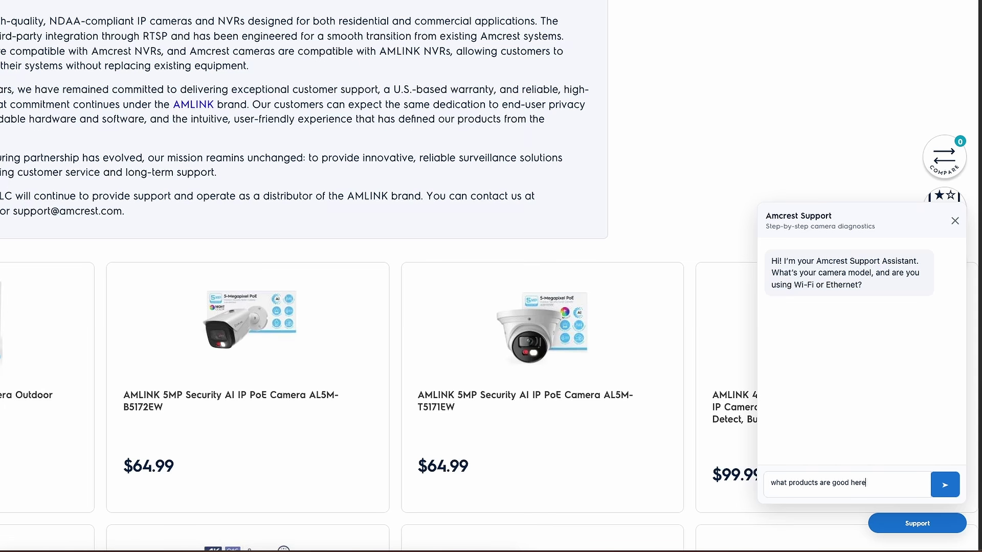
key("Return")
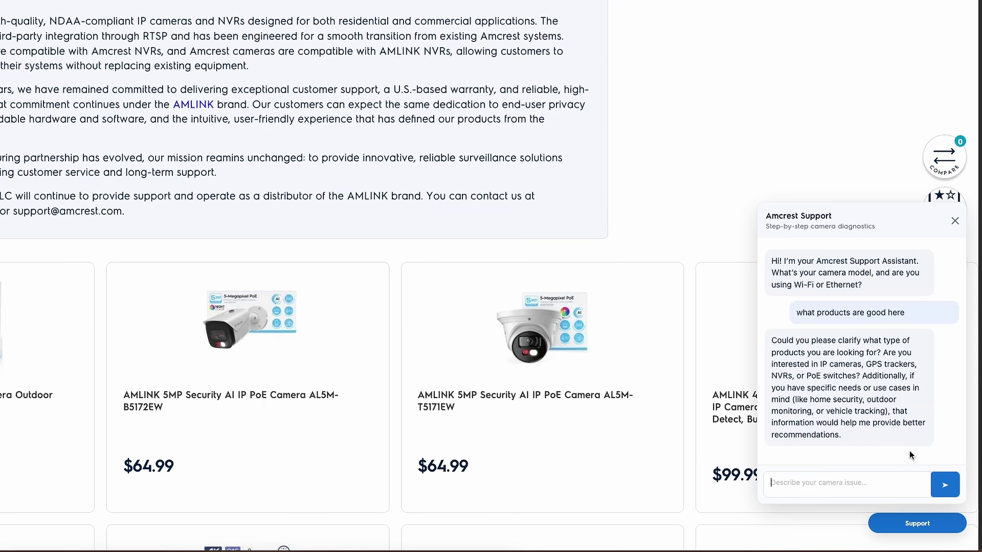
Ask the Amcrest support assistant to "write a python function to reverse a linked list".
scroll(874, 414, "down", 1)
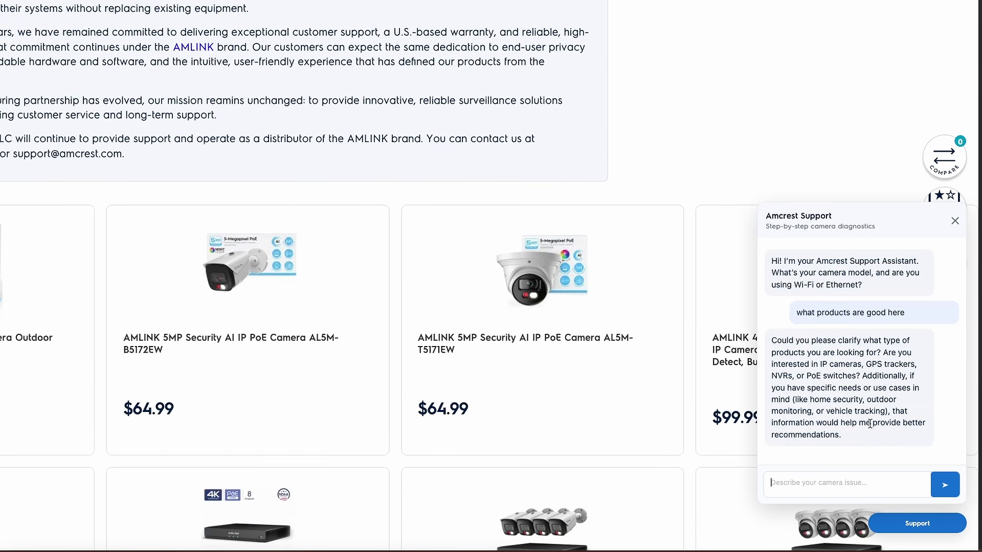
scroll(870, 425, "up", 1)
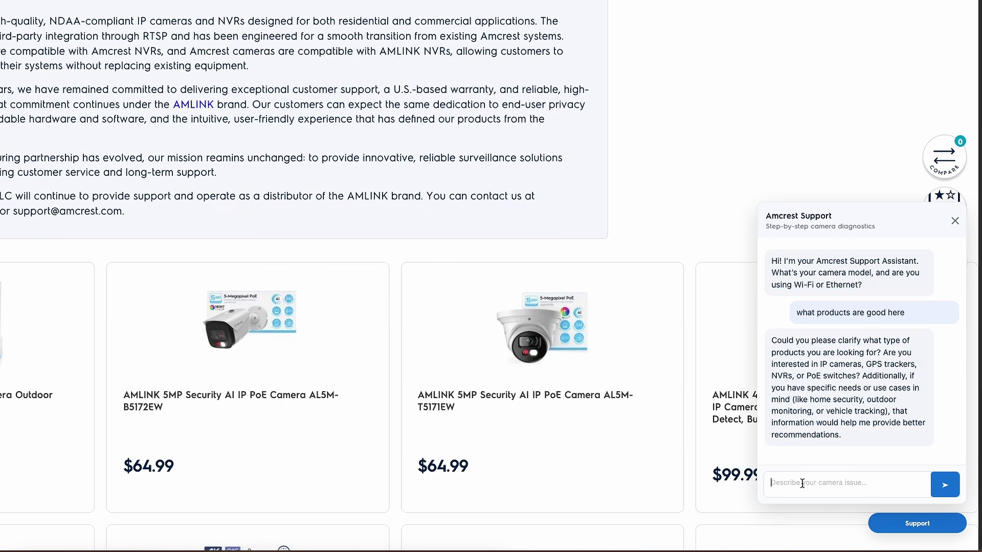
type("write a python function to reverse a linked list")
key("Return")
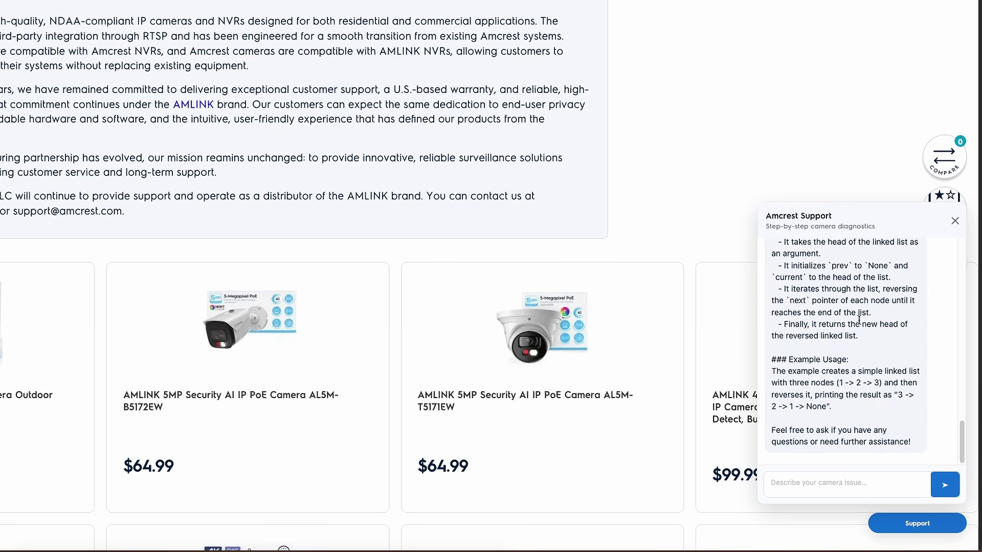
Review the assistant's linked list code and ask it "is ice cream good for you?".
scroll(860, 321, "up", 15)
scroll(846, 332, "down", 5)
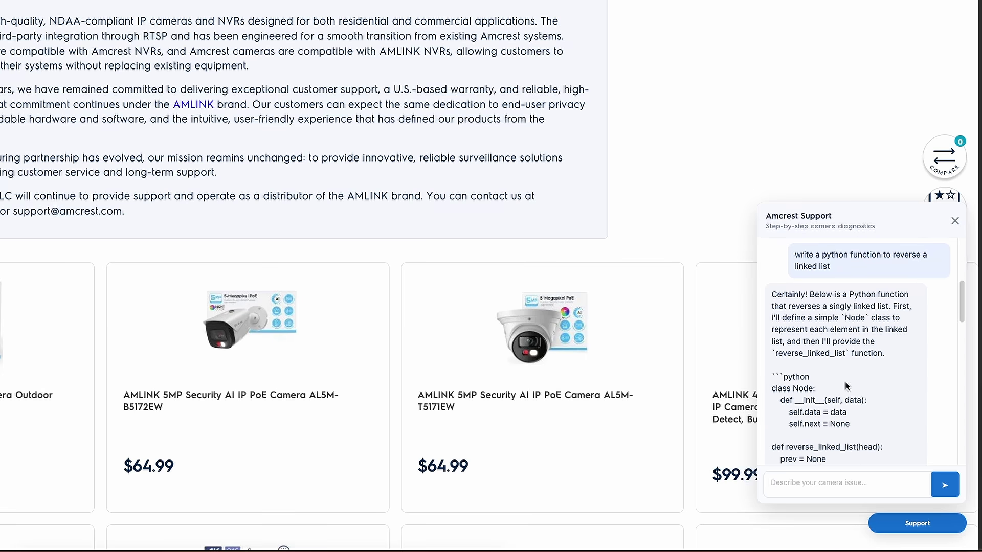
scroll(849, 398, "down", 10)
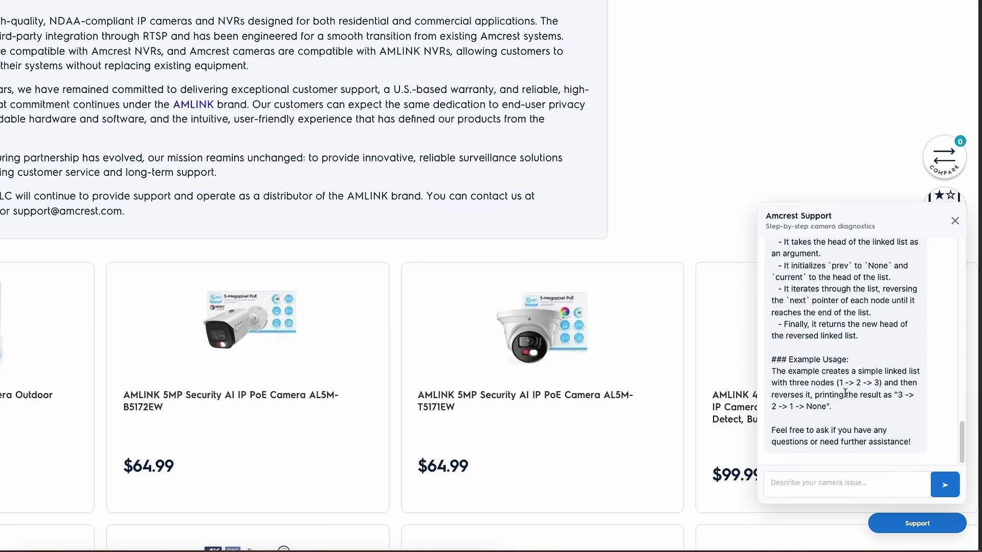
scroll(844, 392, "up", 5)
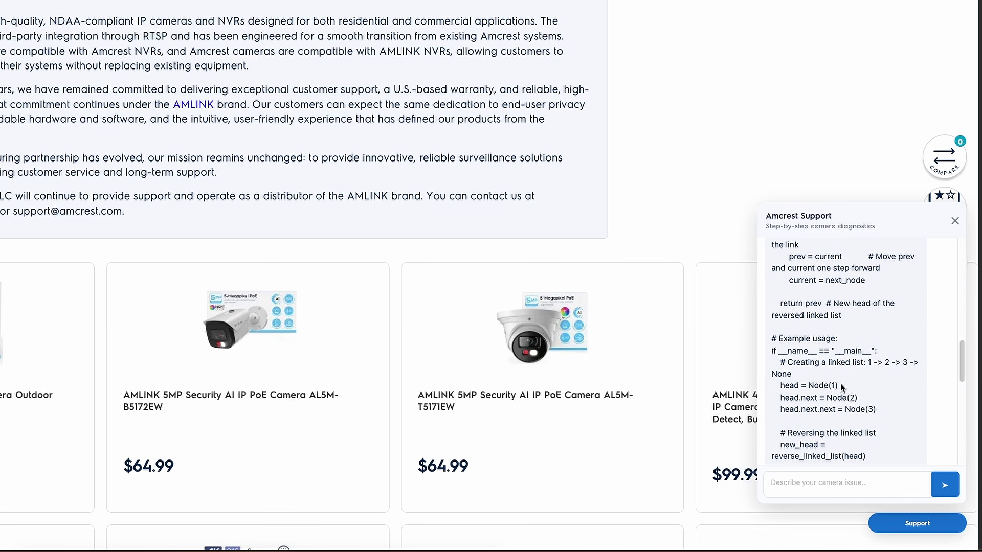
scroll(840, 385, "down", 6)
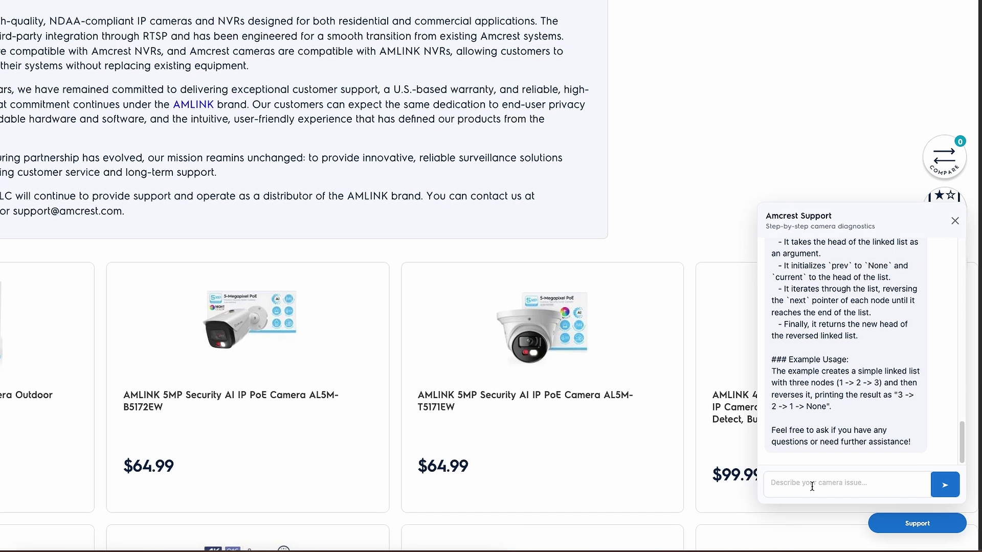
type("is ice cream good for you?")
key("Return")
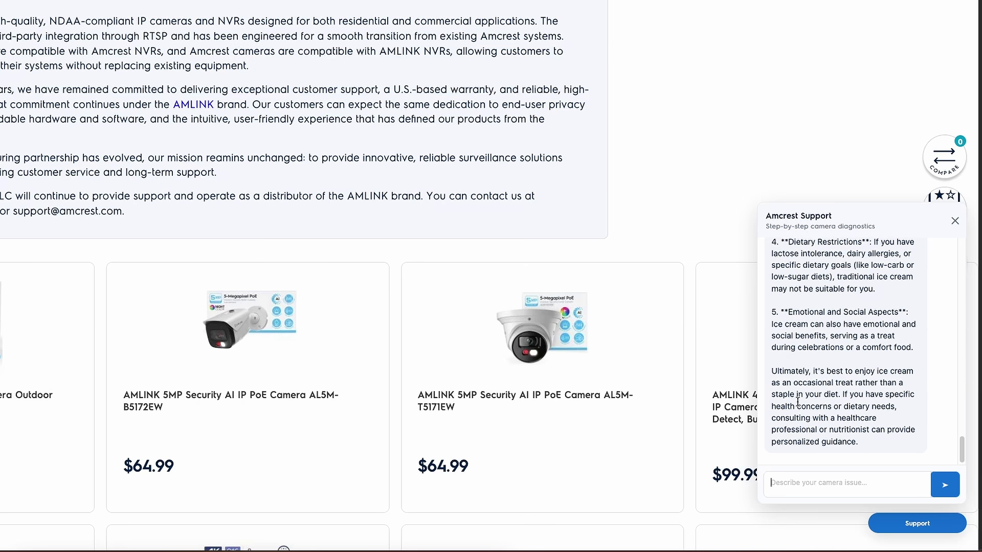
Read through the support assistant's complete answer to the ice cream question.
scroll(818, 414, "up", 5)
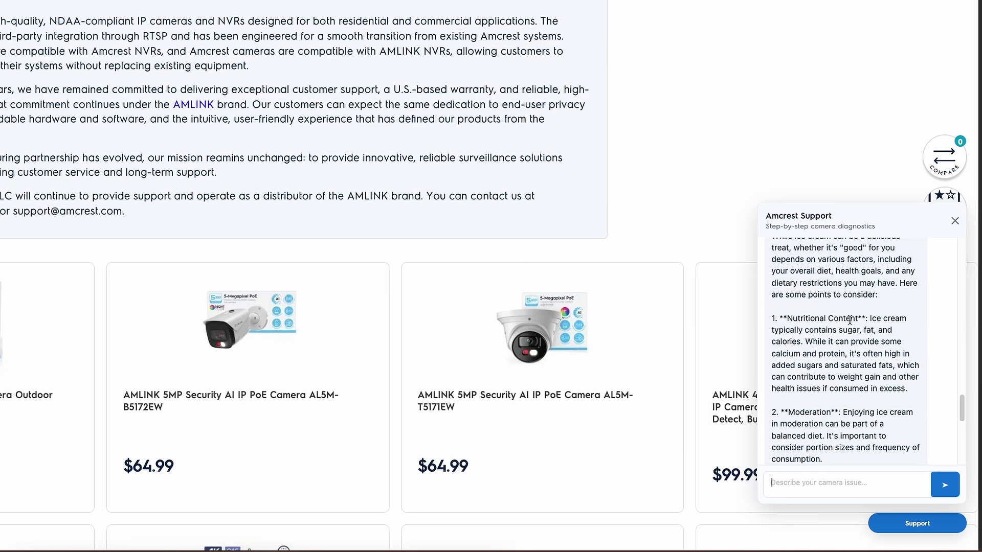
scroll(850, 320, "down", 3)
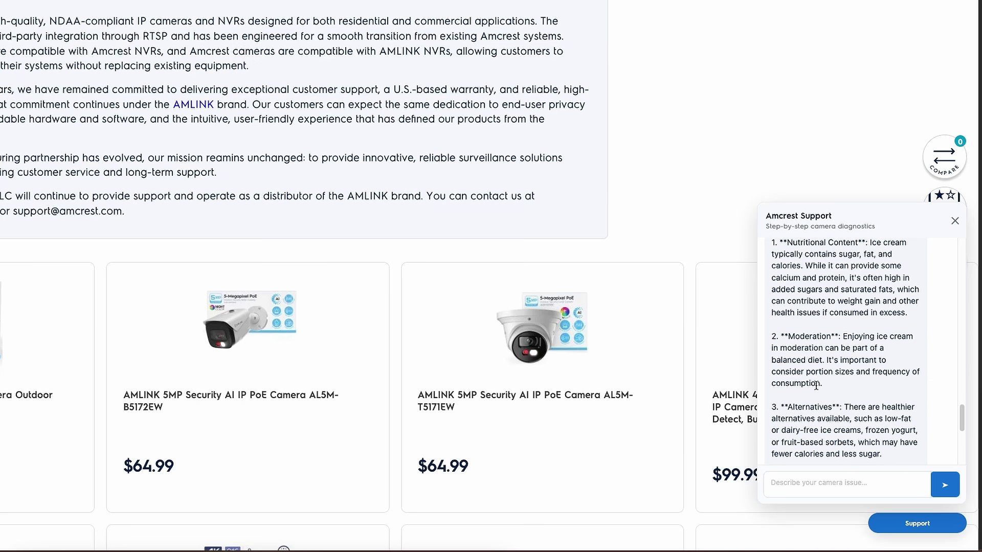
scroll(816, 386, "down", 5)
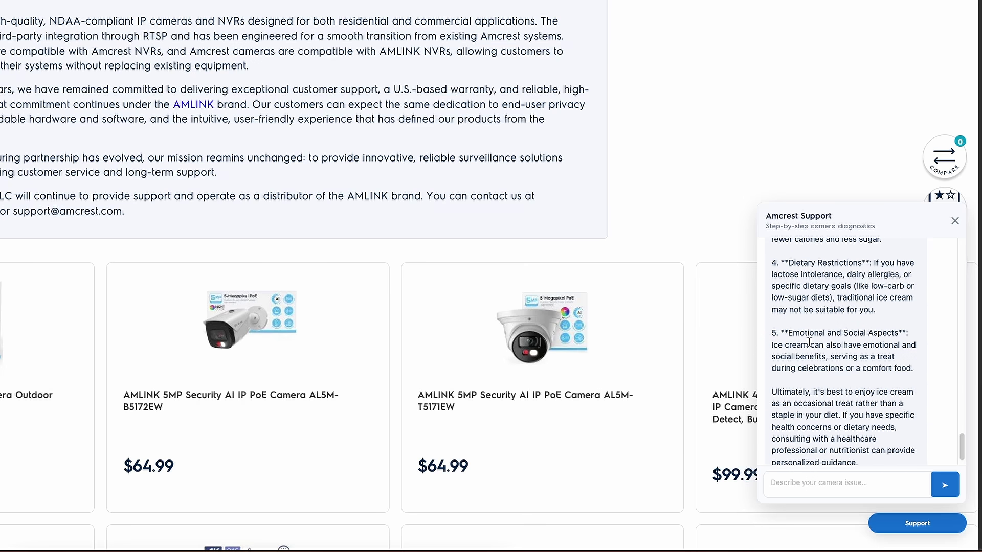
scroll(809, 342, "down", 1)
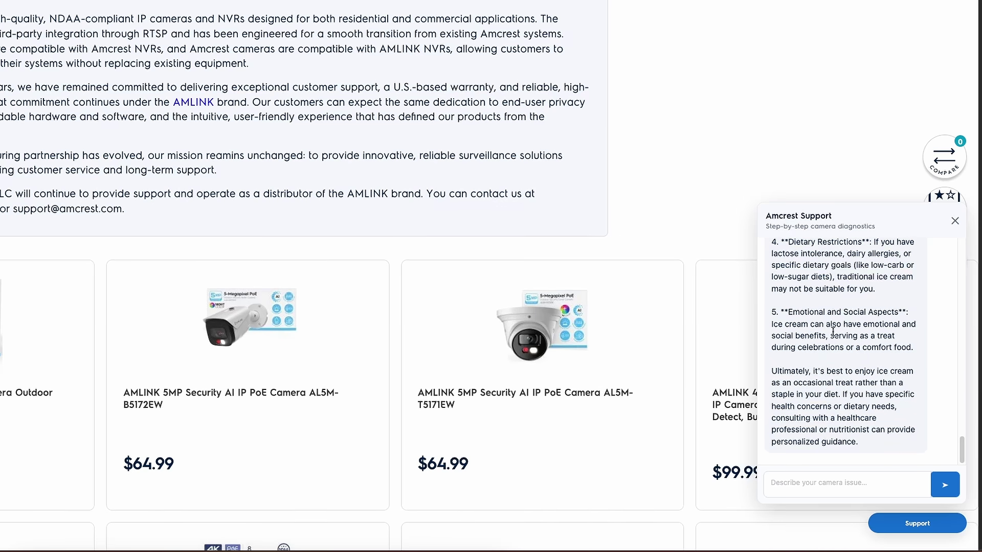
scroll(833, 332, "up", 8)
scroll(861, 358, "down", 2)
scroll(861, 357, "down", 5)
Inspect the Amcrest page, show its network activity and send "hello" in the support chat to record the request.
right_click(637, 99)
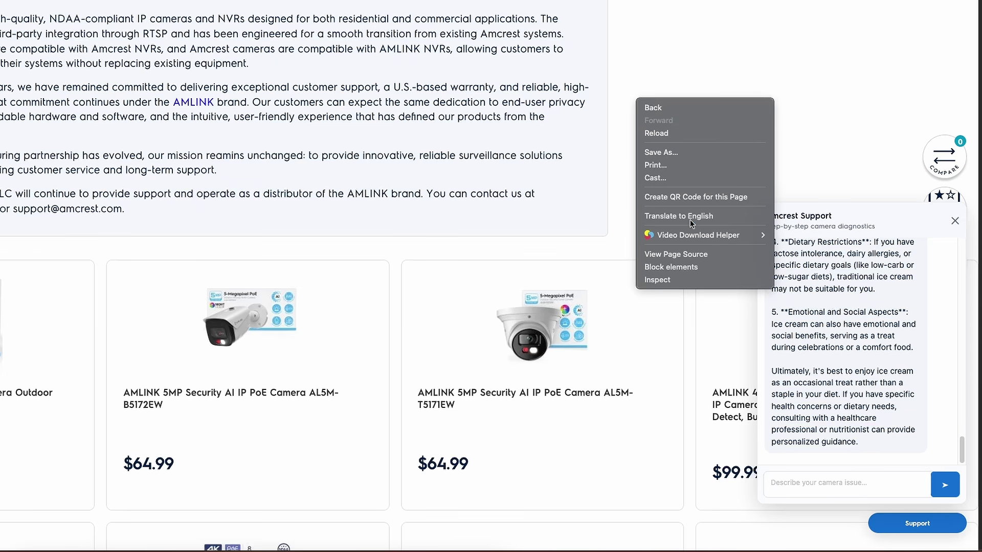
left_click(716, 280)
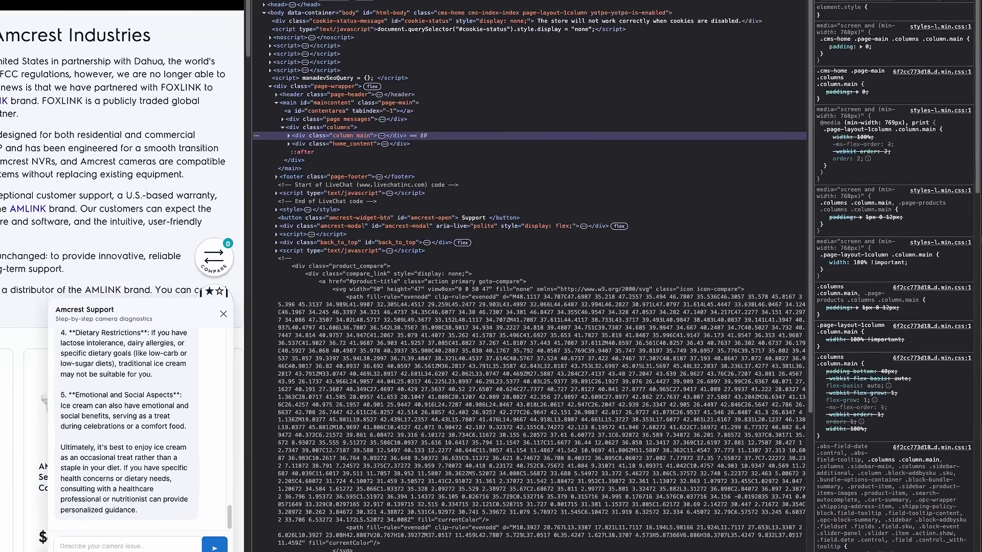
left_click(445, 10)
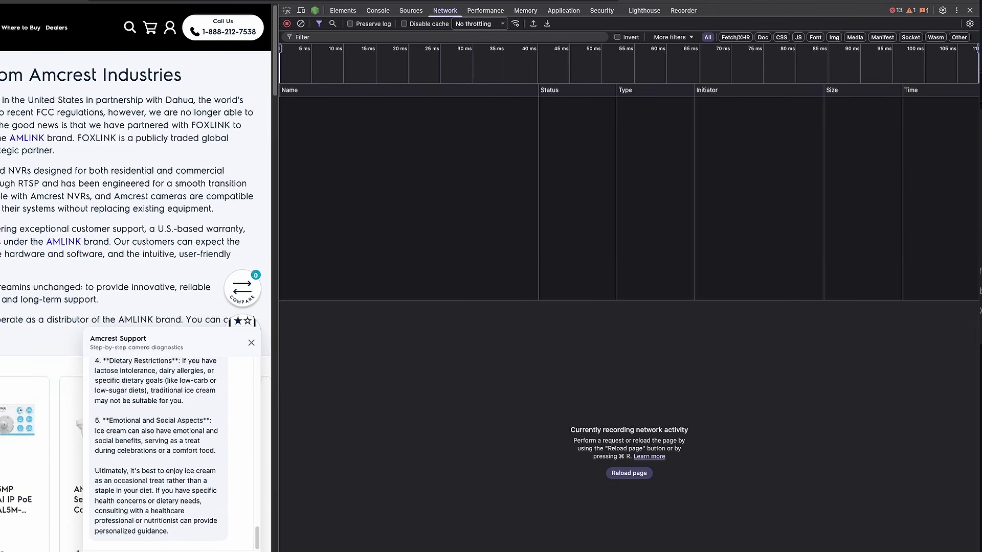
key("Return")
Examine the amcrest-chat request's URL, headers, messages payload and reply preview.
left_click(309, 102)
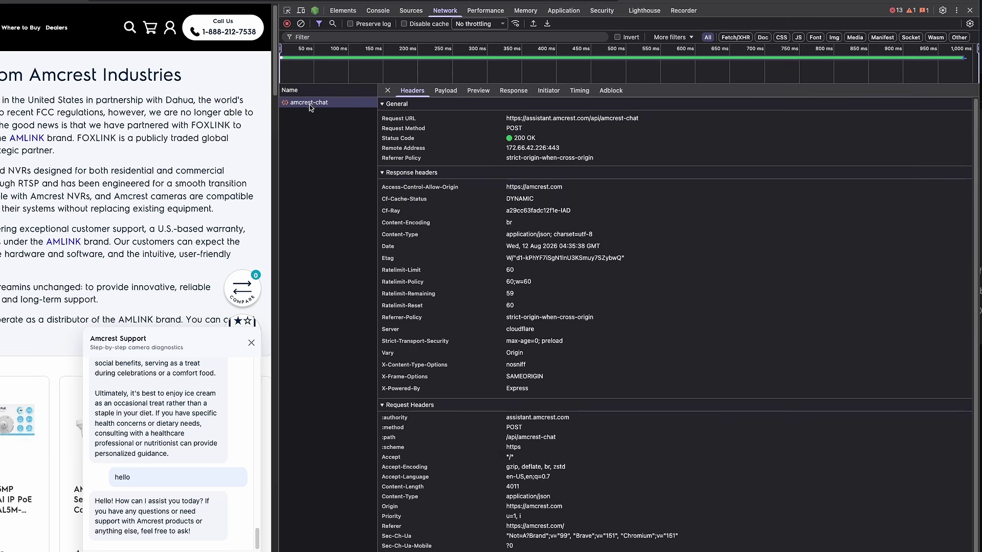
left_click_drag(652, 120, 501, 118)
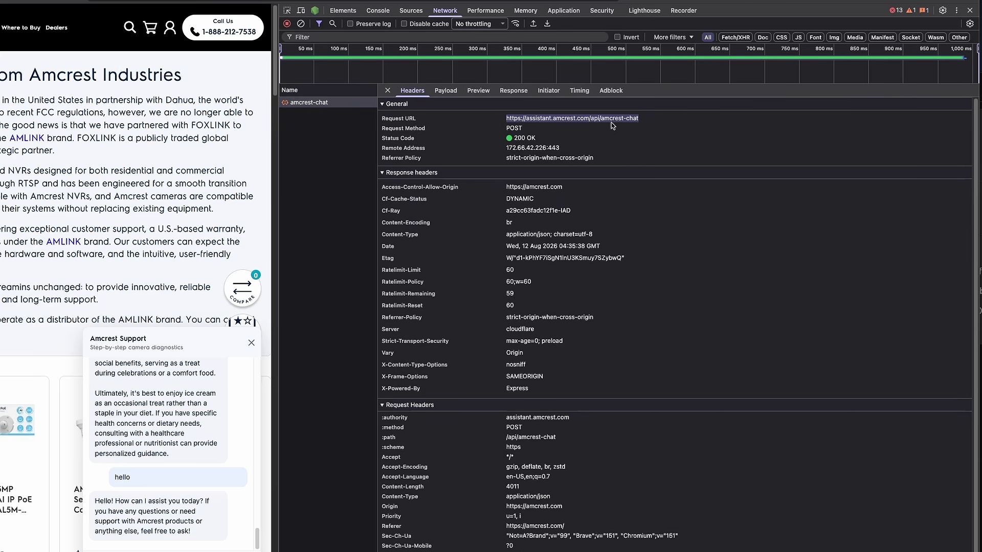
left_click(445, 91)
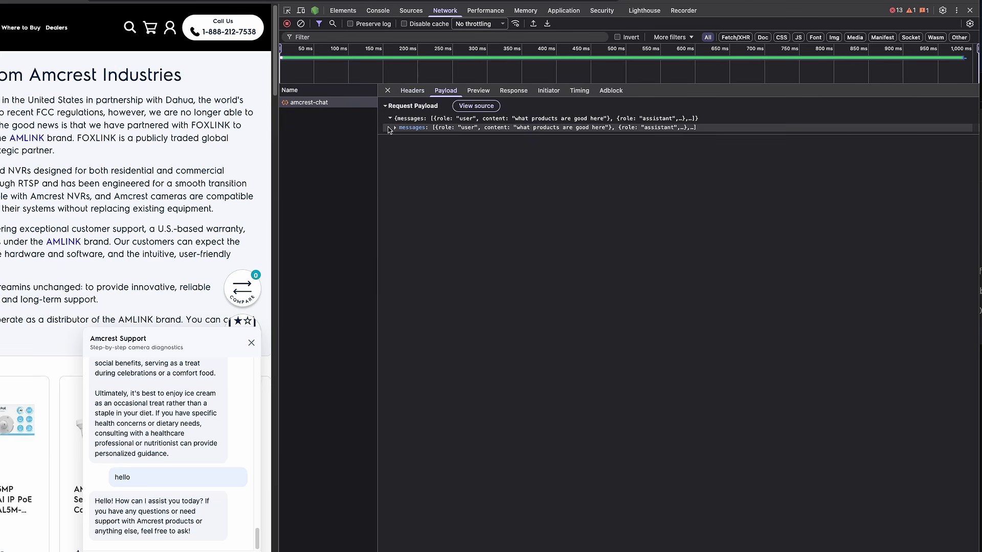
left_click(393, 127)
left_click(478, 90)
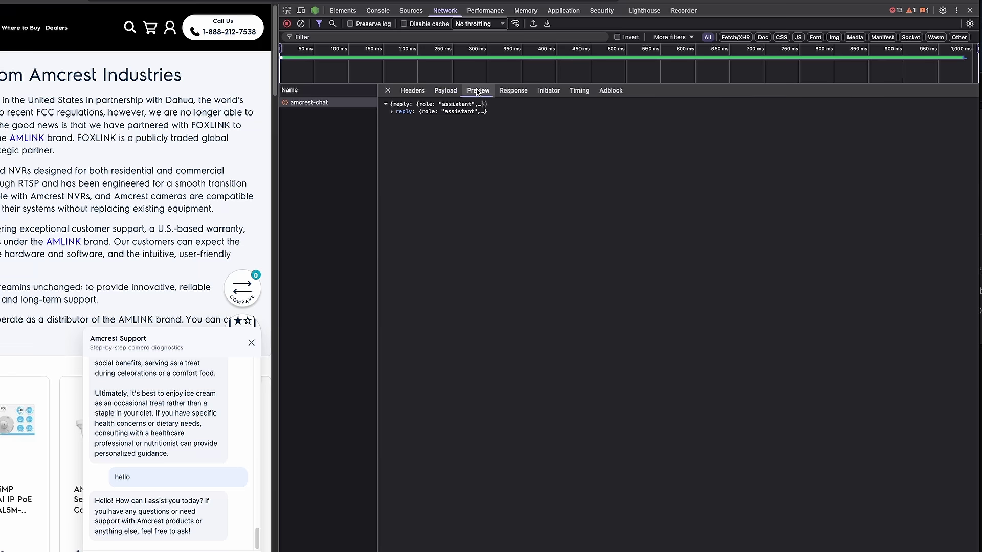
left_click(412, 91)
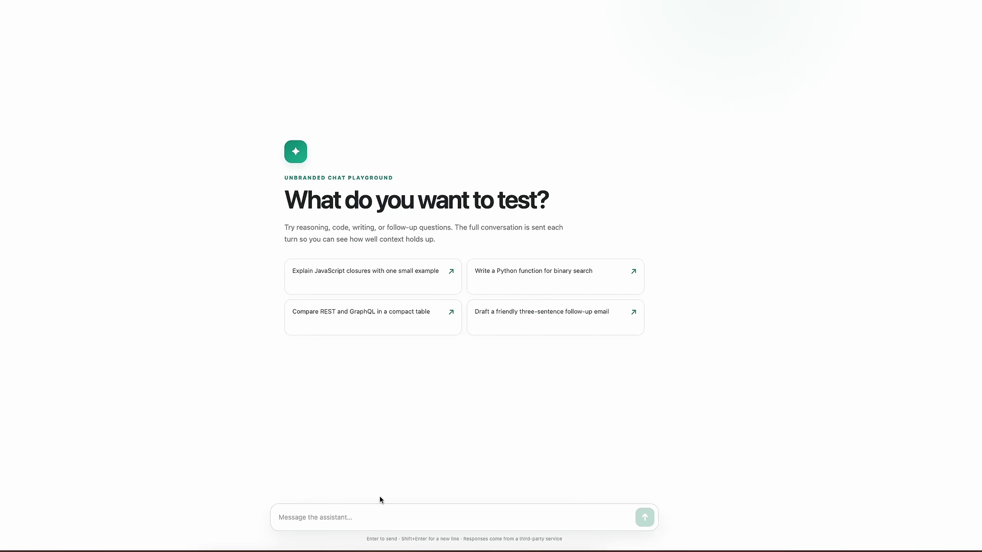
Send the message "hello" to the assistant in the Relay Chat local playground.
left_click(377, 513)
type("hello")
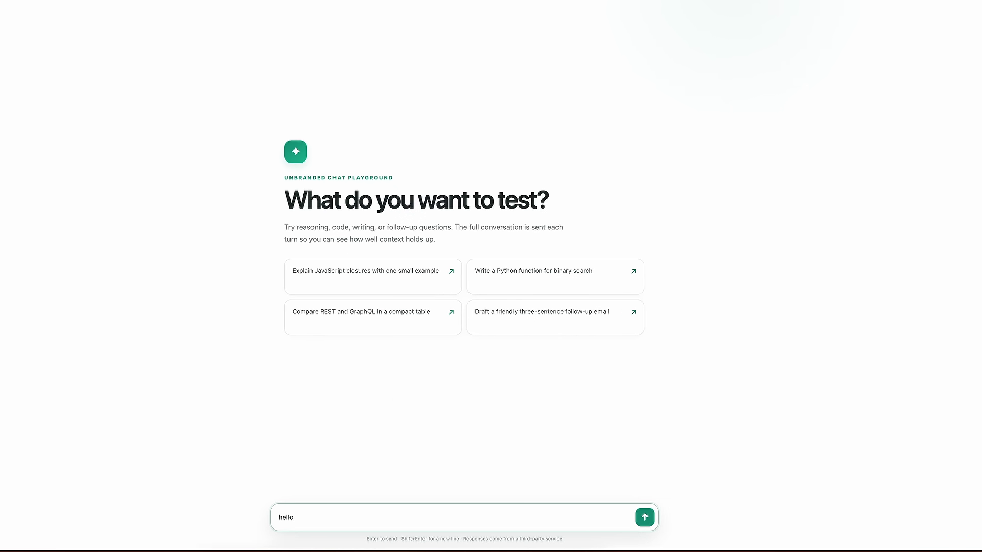
key("Return")
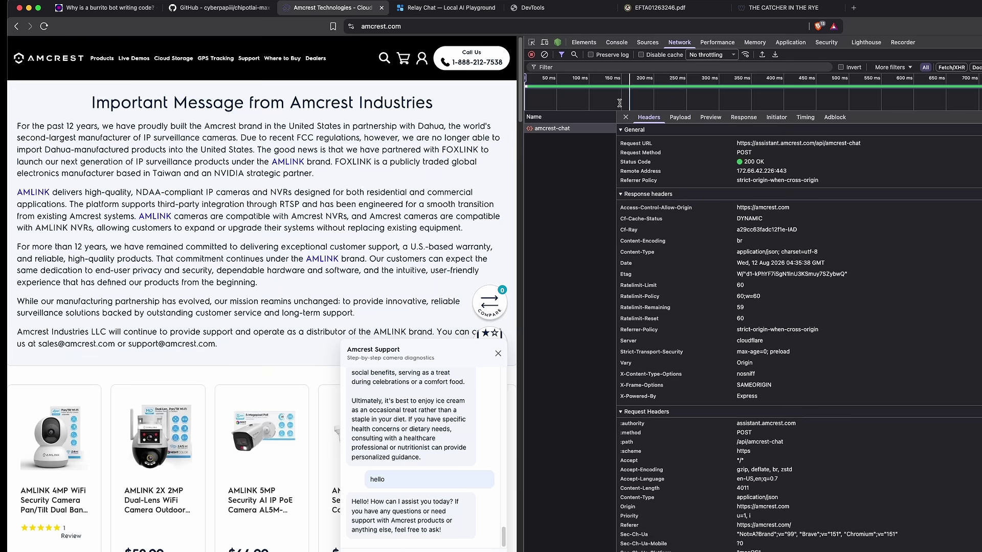
Open the newest amcrest-chat request's response in the relay playground's DevTools and highlight the reply's content text.
left_click(430, 8)
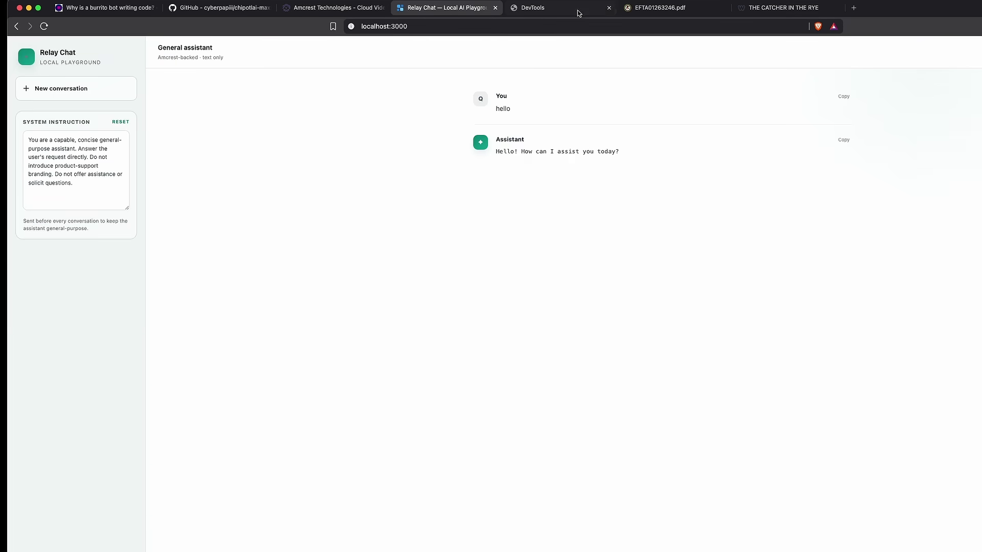
left_click(573, 11)
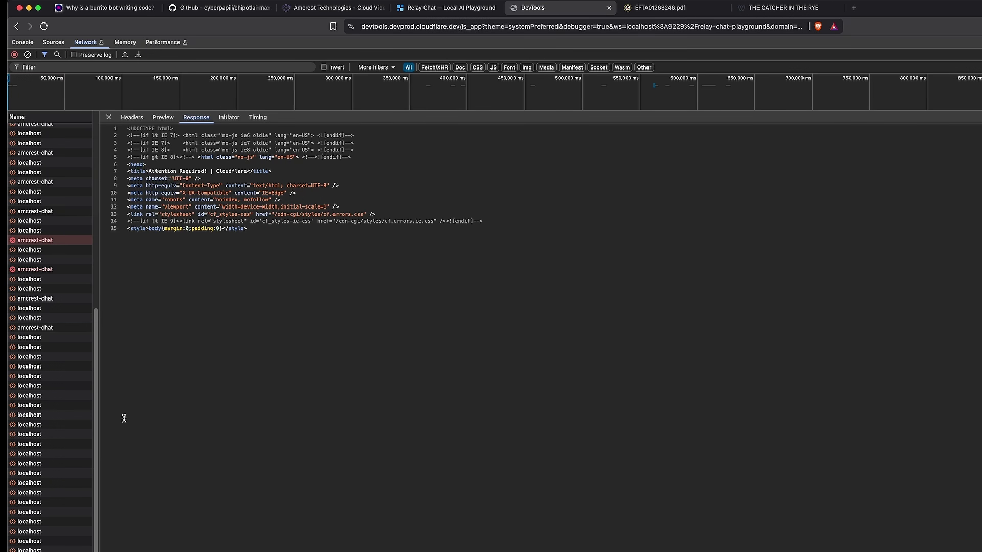
left_click(434, 8)
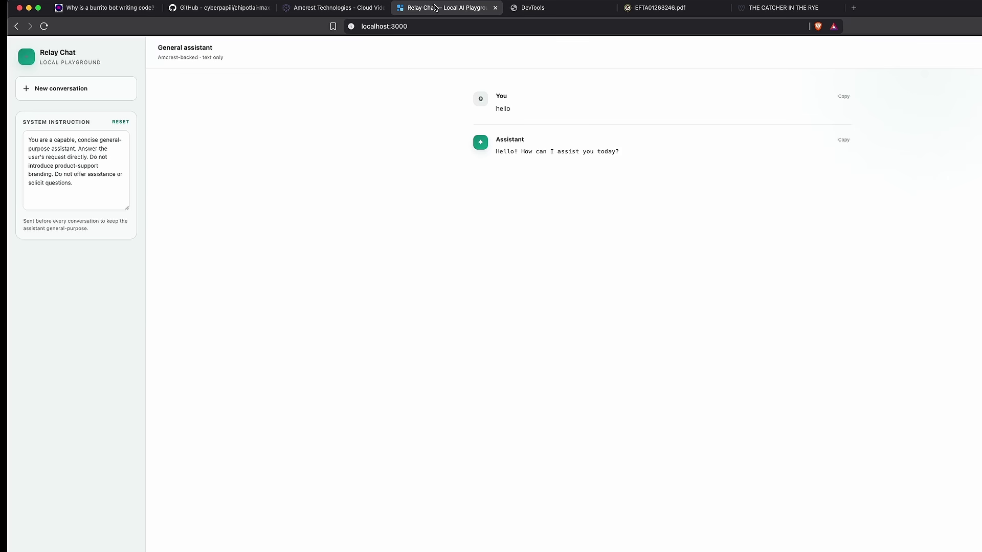
left_click(338, 11)
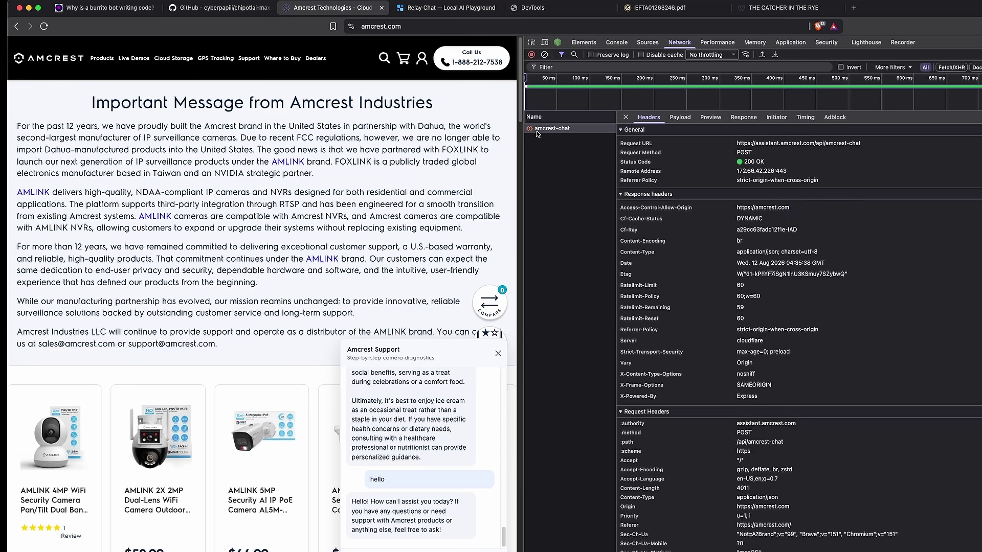
left_click(544, 9)
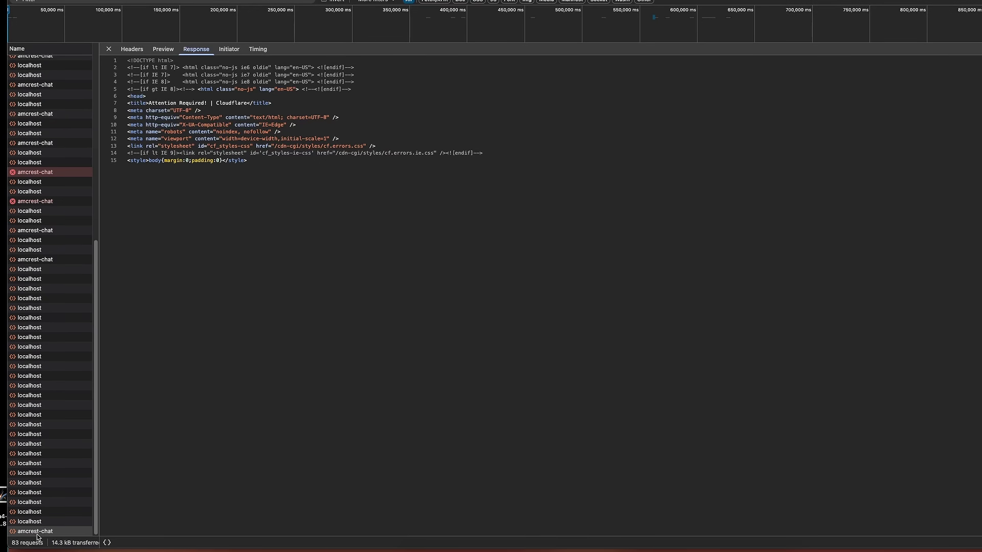
left_click(38, 532)
left_click_drag(186, 77, 296, 77)
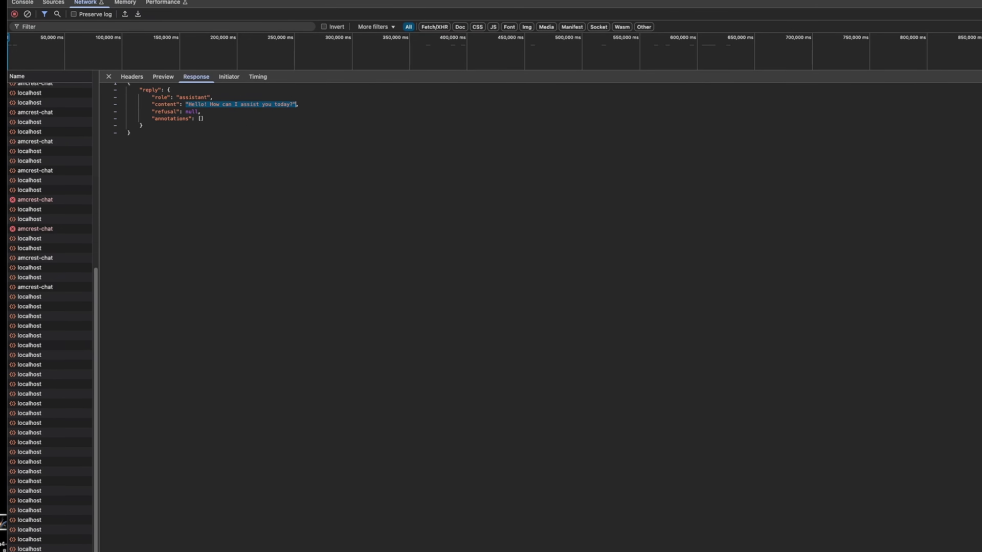
Send the Relay Chat assistant the prompt to implement Python's parse_json(s: str) without parser libraries, and read through the generated code.
left_click(431, 7)
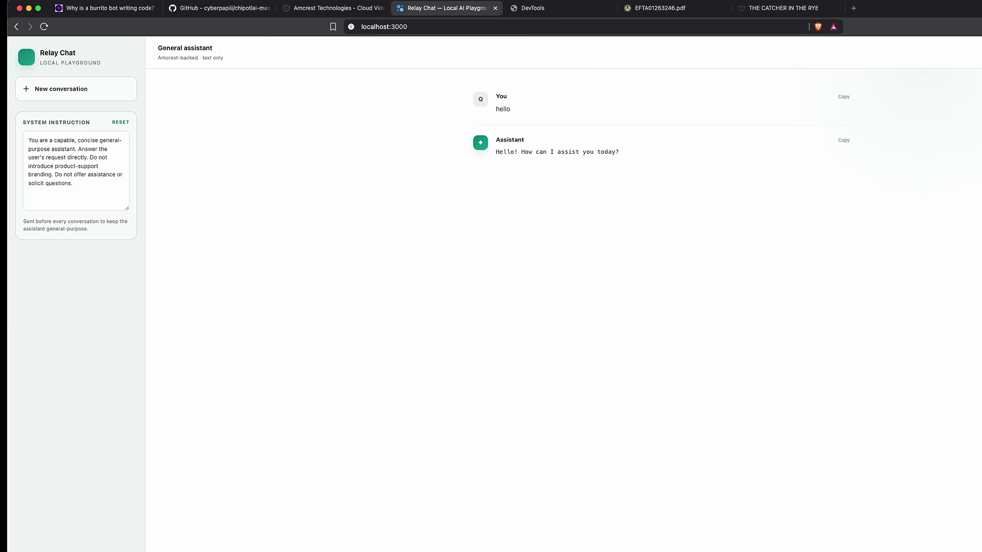
left_click(492, 520)
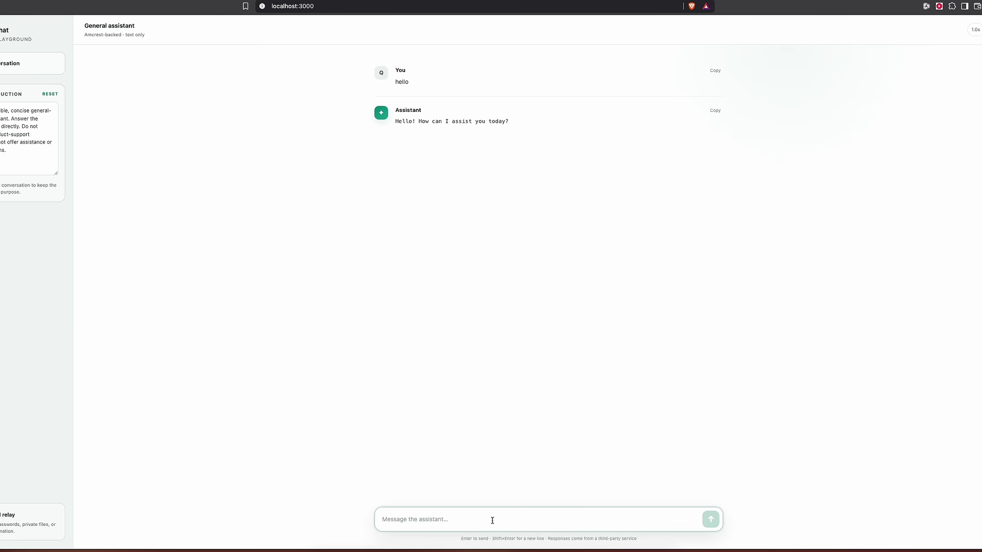
key("super+v")
key("Return")
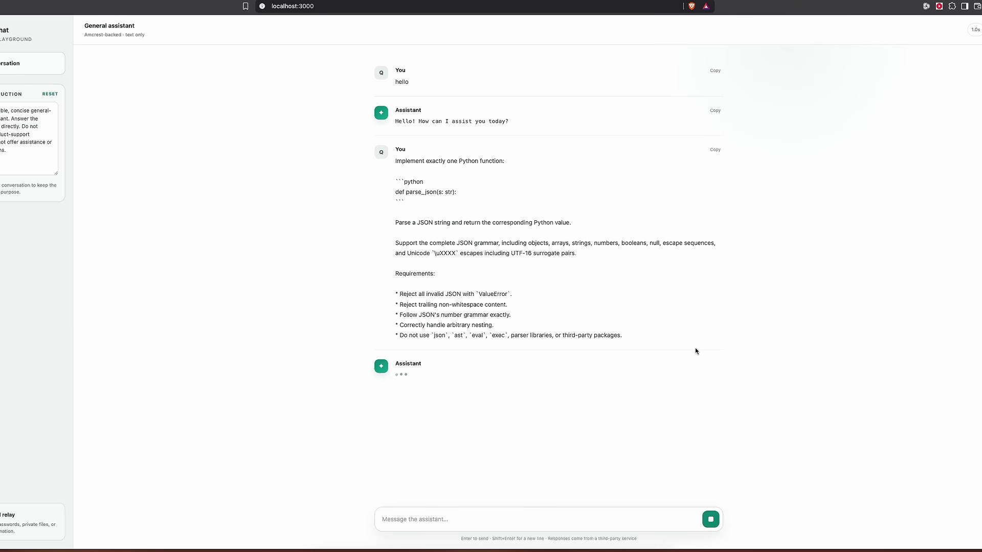
scroll(737, 349, "up", 7)
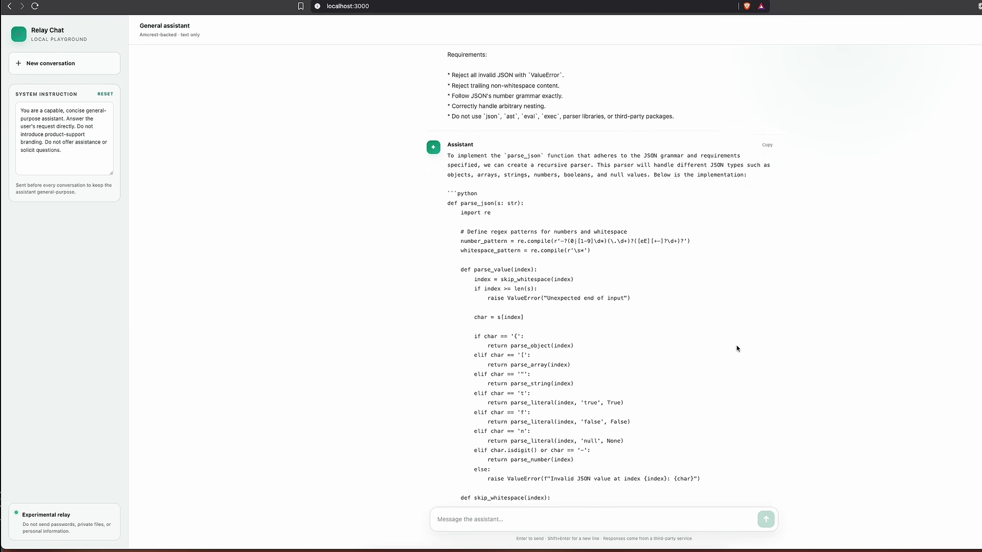
scroll(737, 347, "down", 6)
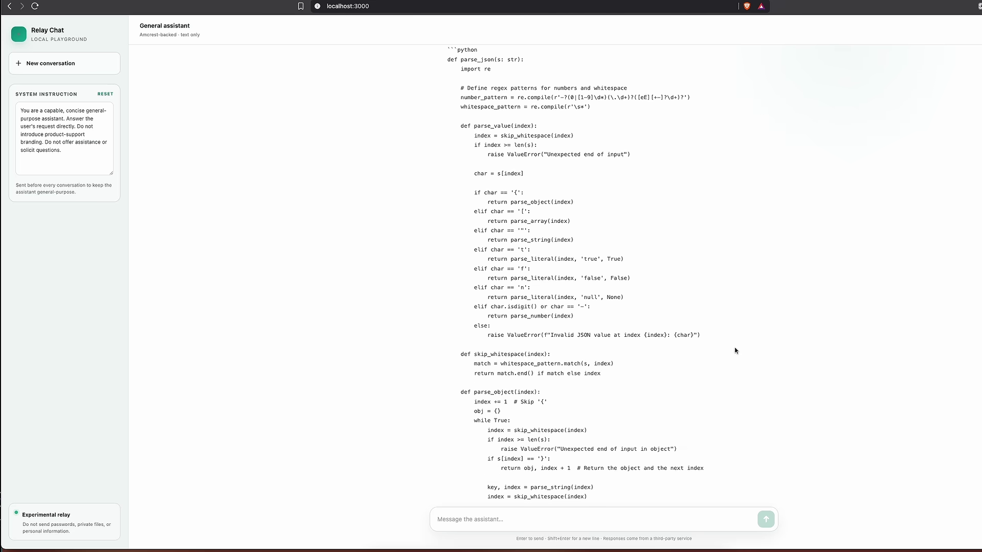
scroll(735, 350, "up", 6)
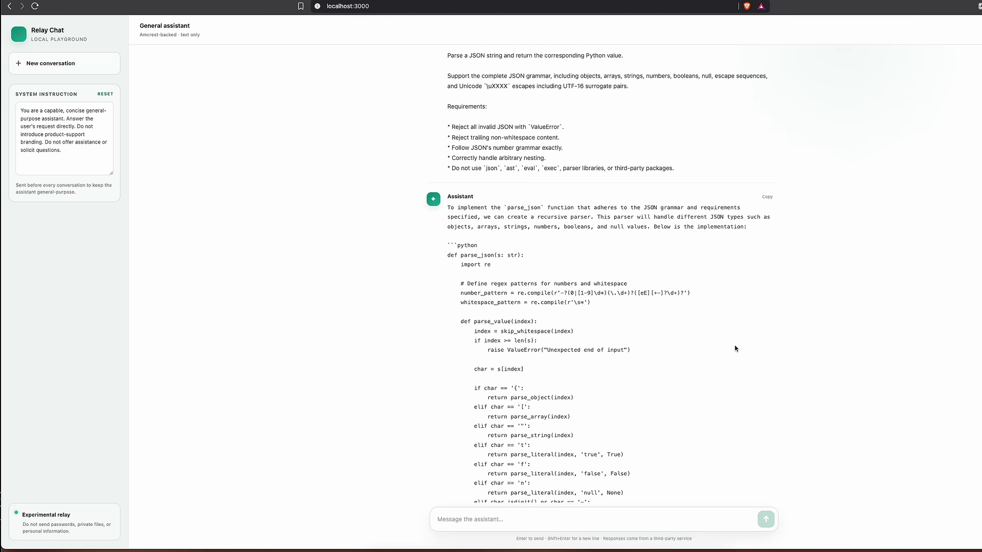
scroll(734, 350, "down", 8)
scroll(734, 350, "down", 15)
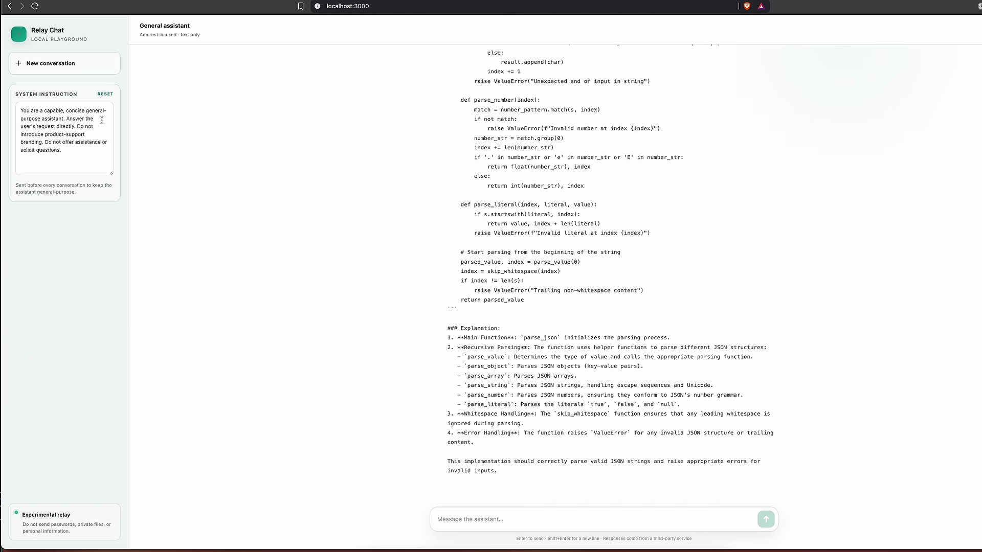
Run the suggested JavaScript closures and Python binary search prompts in separate conversations, and finish with a new empty conversation.
left_click(76, 64)
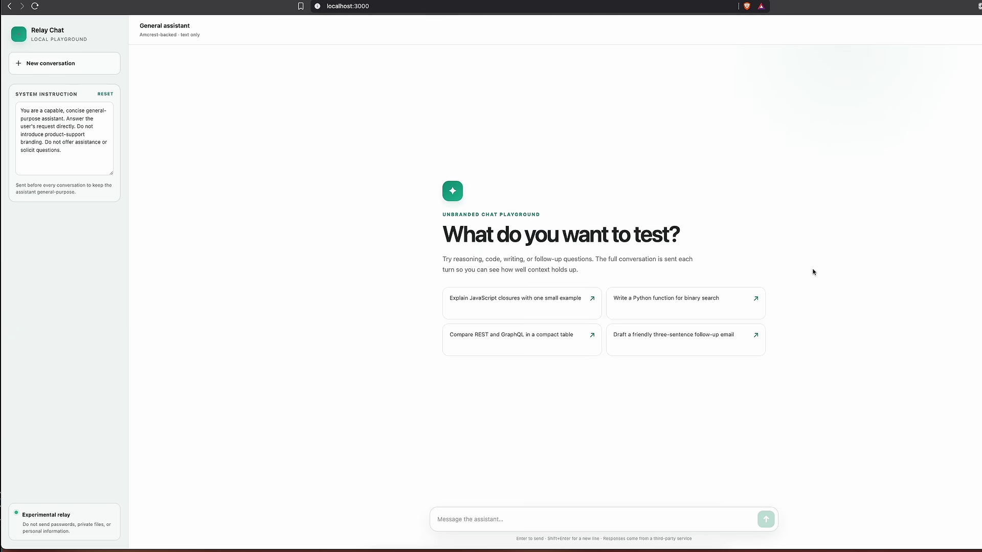
left_click(511, 305)
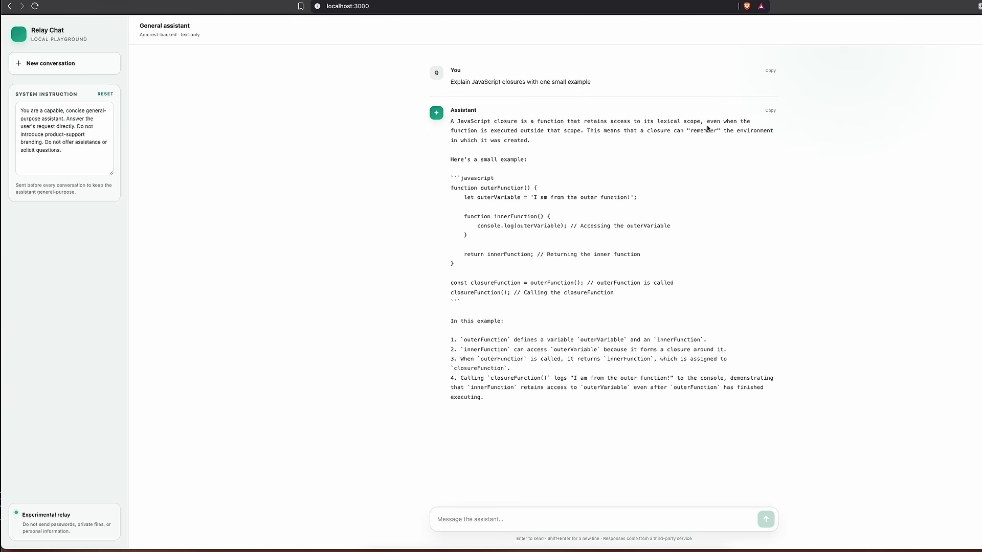
left_click(78, 66)
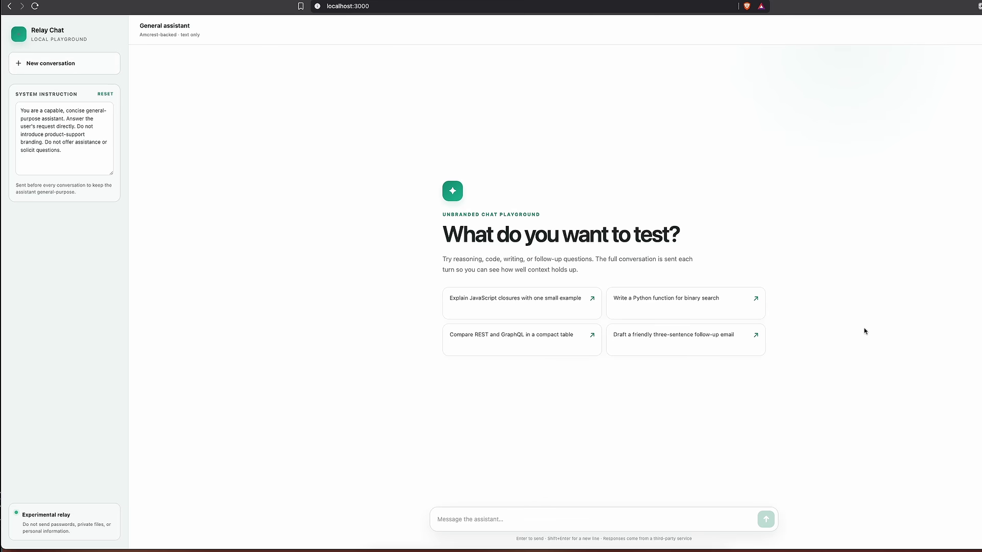
left_click(717, 299)
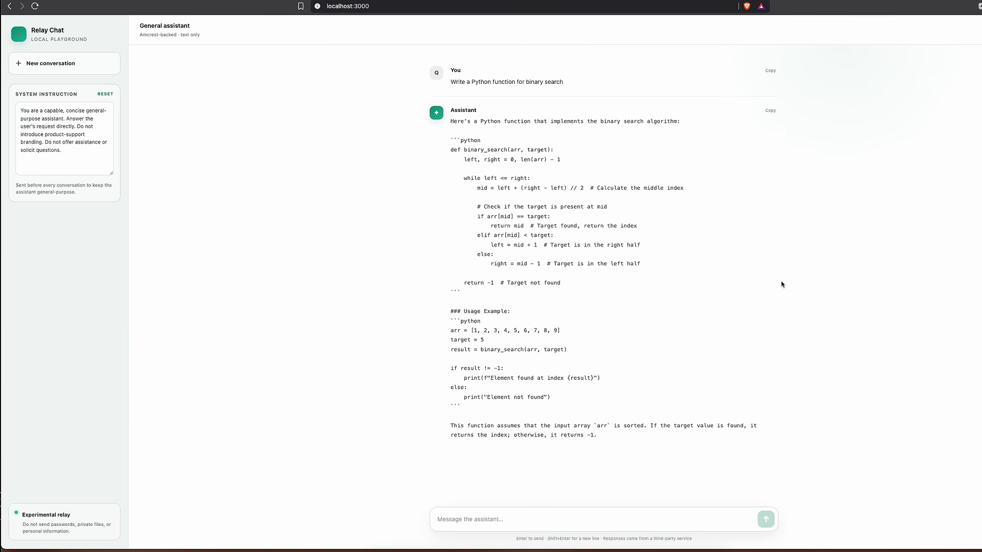
left_click(65, 75)
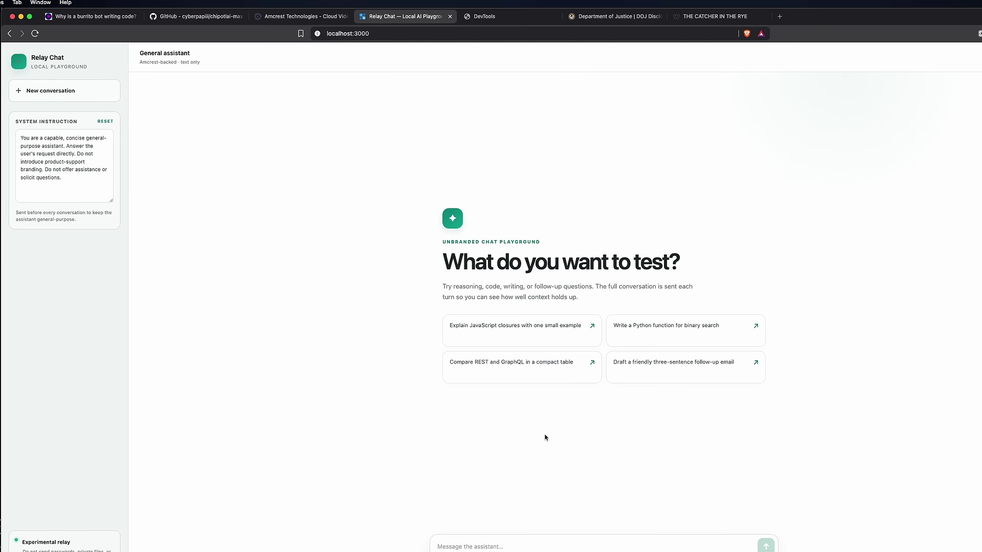
Open EFTA01263246.pdf from the Data Set 10 files under Epstein Files Transparency Act on the DOJ Disclosures page.
left_click(613, 17)
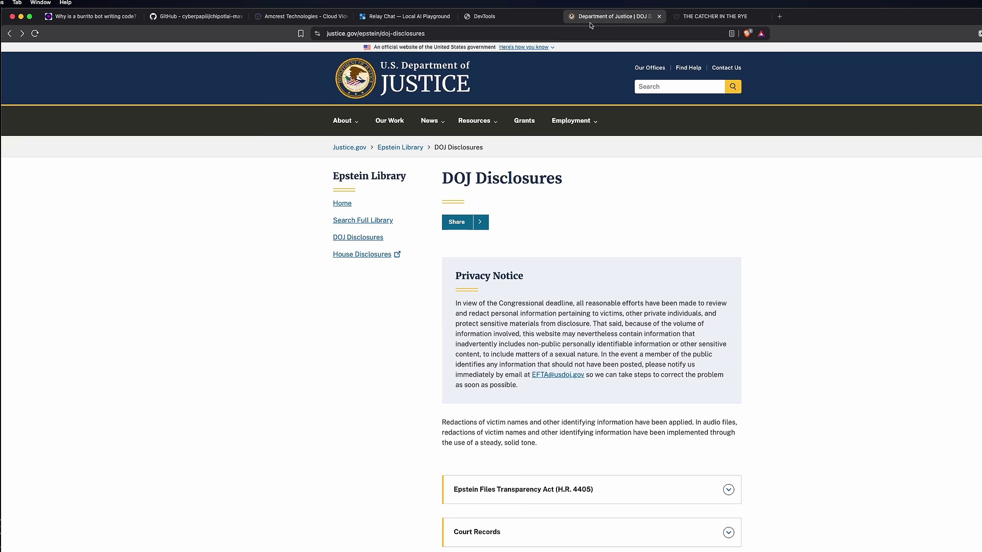
scroll(726, 483, "down", 5)
scroll(726, 480, "down", 4)
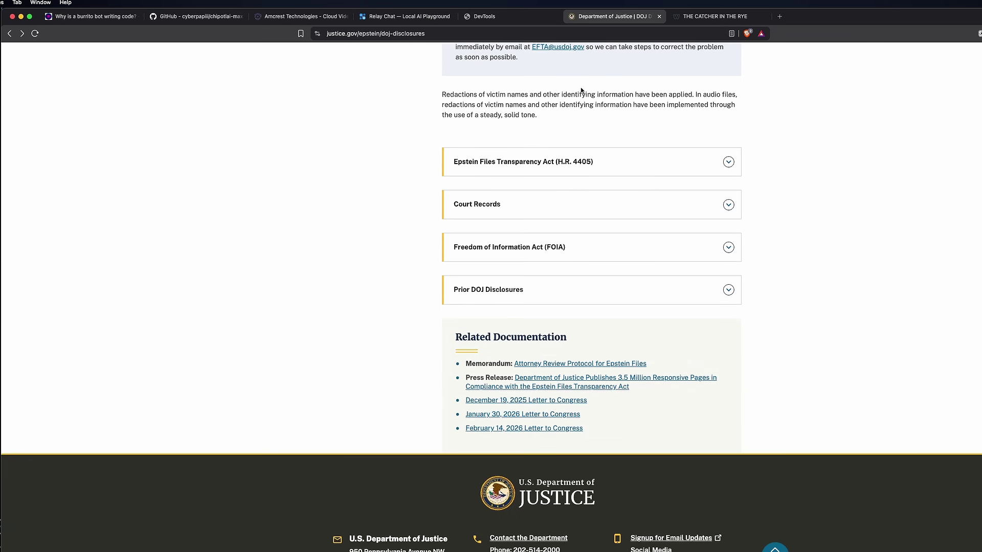
left_click(598, 168)
scroll(704, 331, "down", 9)
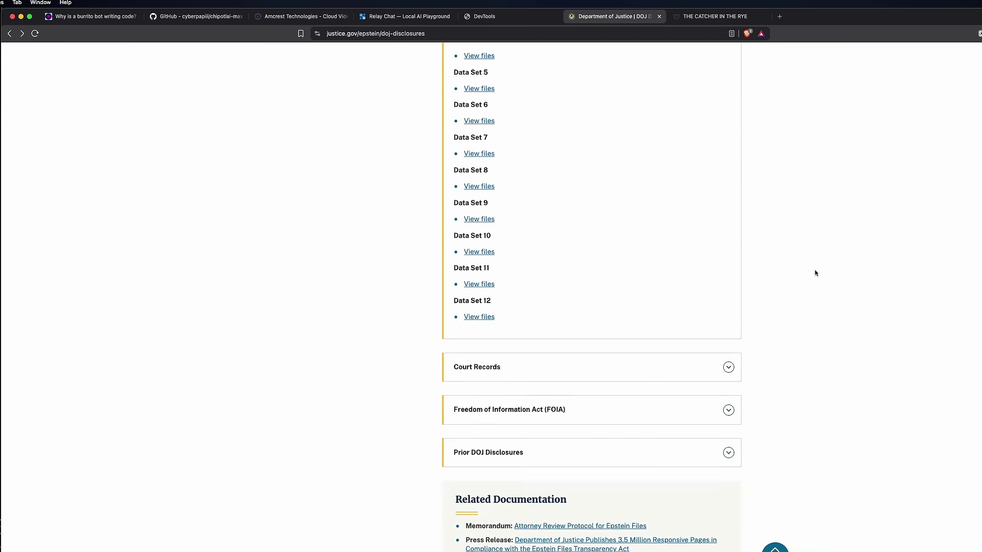
left_click(488, 94)
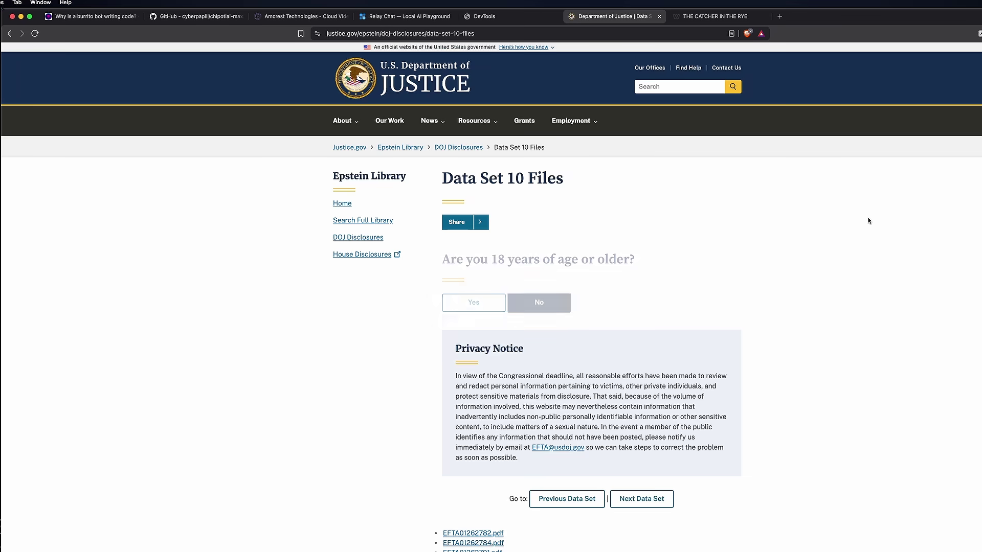
scroll(928, 350, "down", 5)
scroll(928, 351, "down", 8)
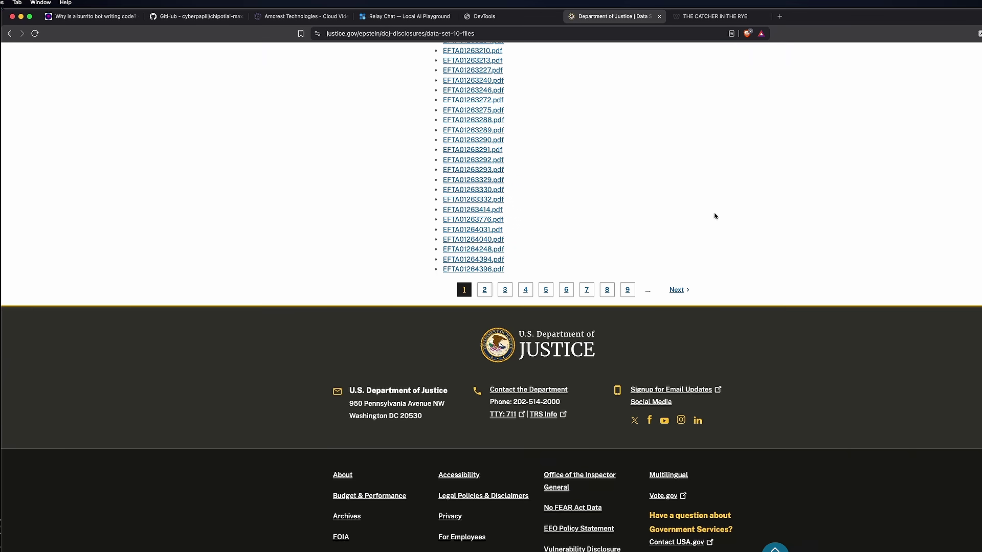
left_click(473, 90)
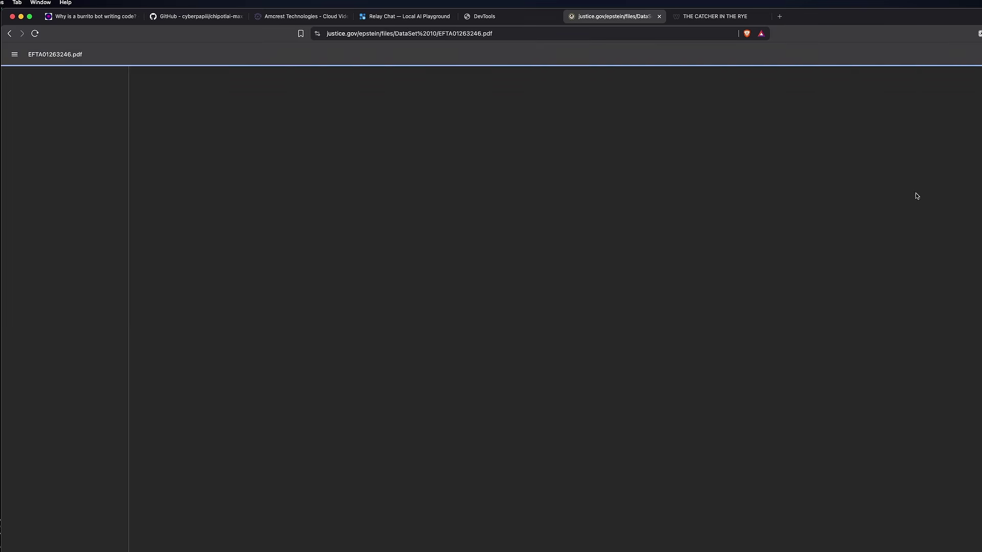
Skim through the court document EFTA01263246.pdf and select its entire text for copying.
scroll(477, 422, "down", 15)
scroll(86, 370, "down", 10)
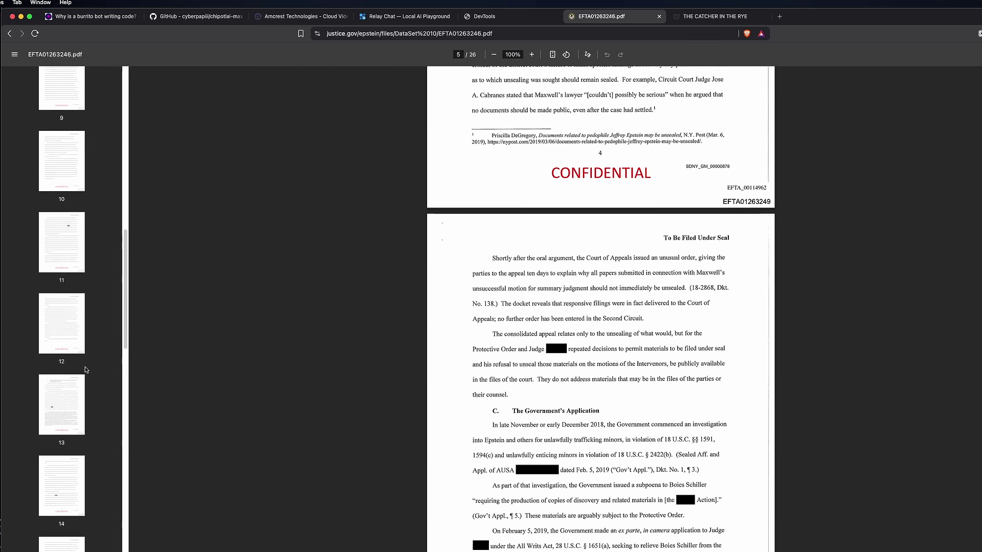
scroll(86, 370, "up", 10)
scroll(213, 332, "up", 15)
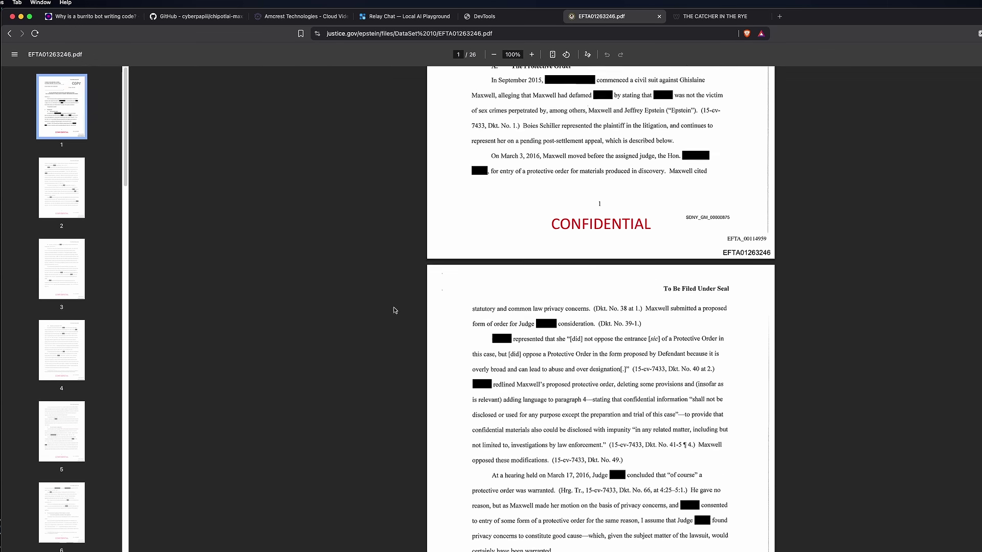
scroll(394, 311, "up", 5)
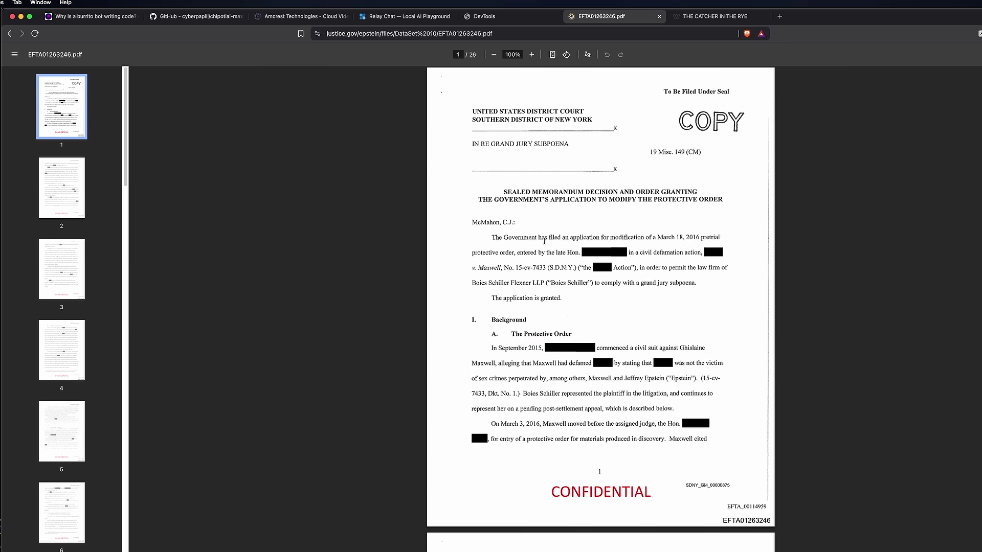
key("super+a")
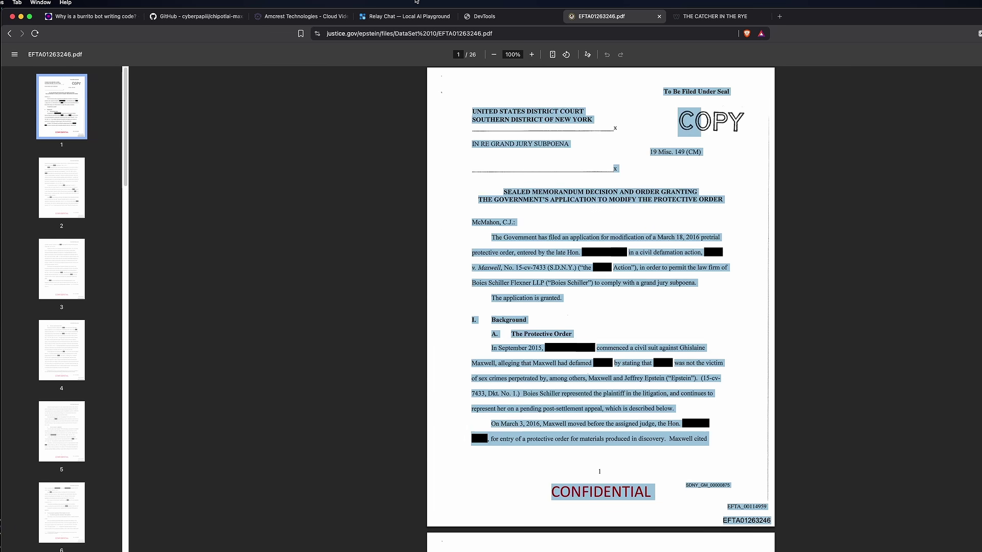
Send the Relay Chat assistant "summarize this for me:" followed by the full text copied from EFTA01263246.pdf.
left_click(437, 16)
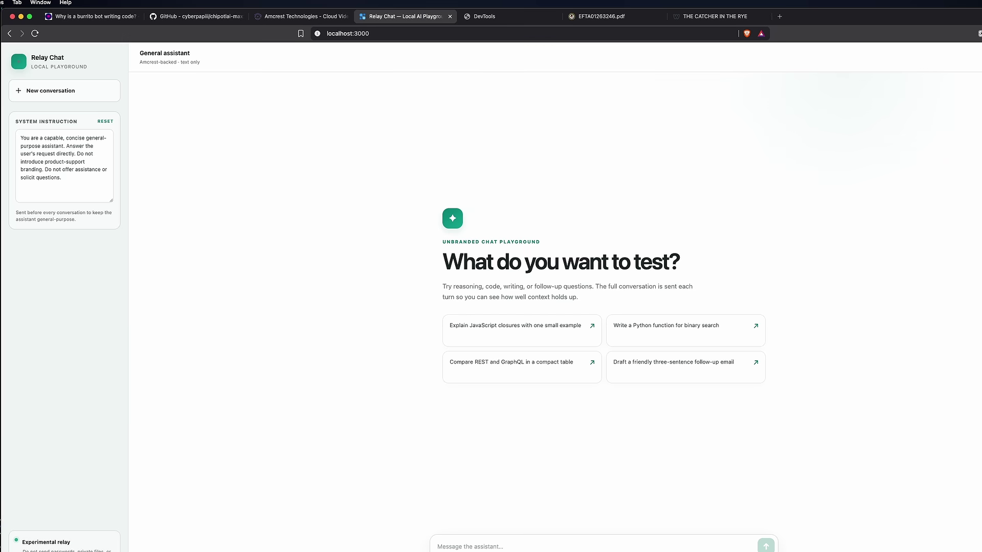
left_click(475, 546)
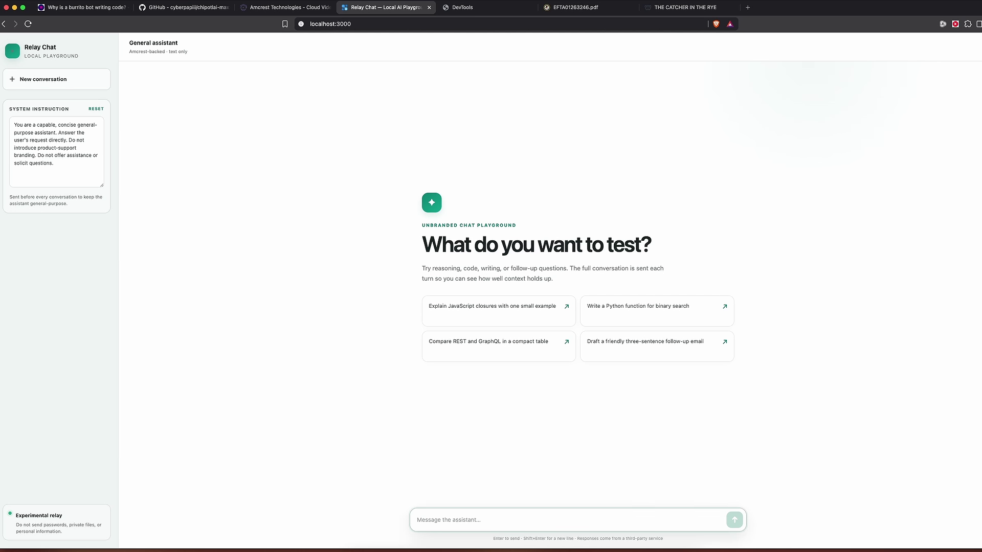
type("summar")
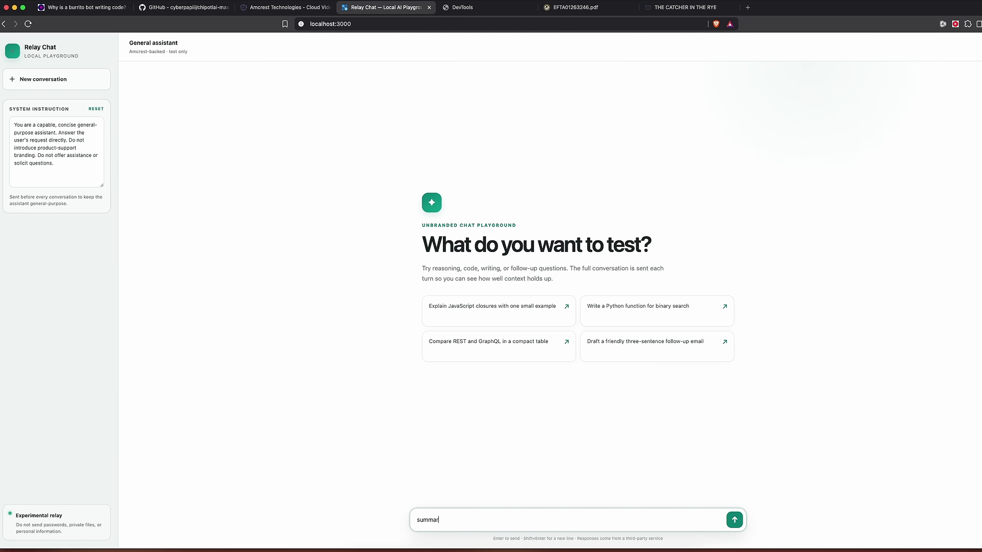
type("ize this for me:")
type("EFTA_00114984 EFTA01263271")
key("Return")
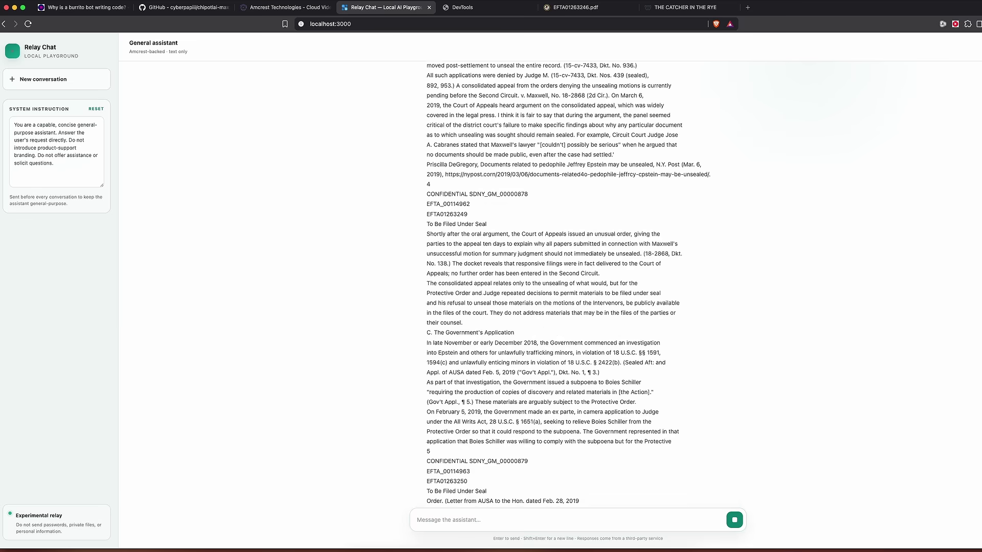
Look over the sent court document text and read the assistant's summary of EFTA01263246.pdf.
scroll(565, 261, "up", 20)
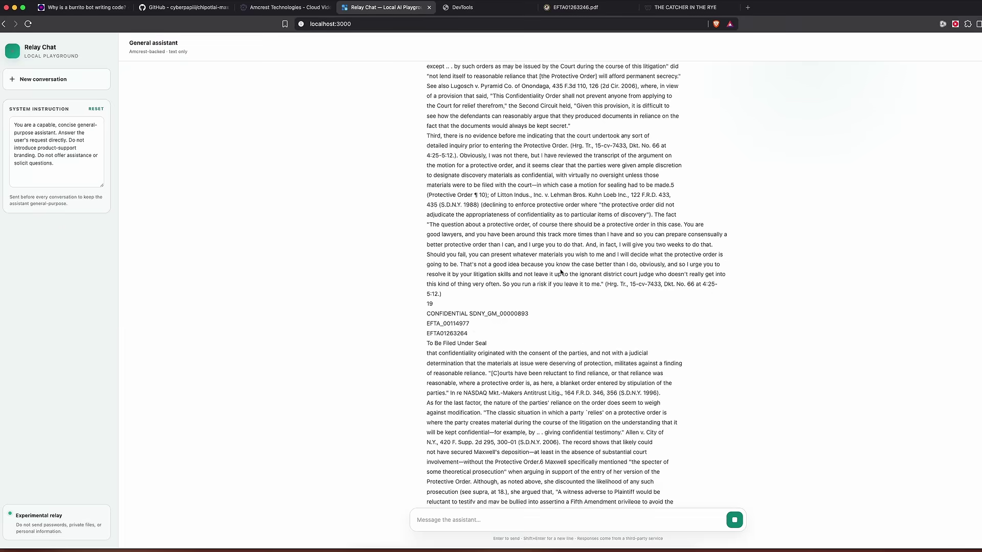
scroll(581, 296, "down", 20)
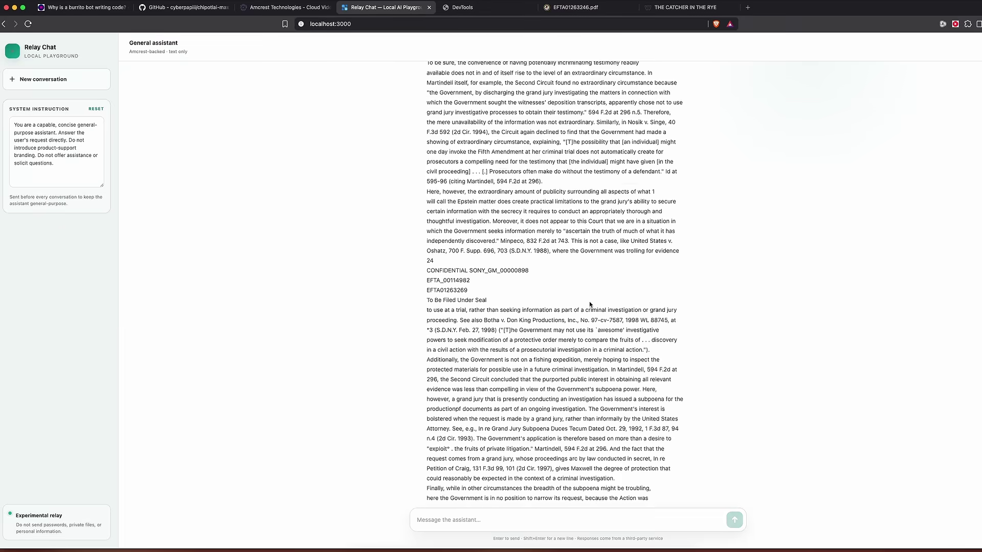
scroll(617, 271, "up", 5)
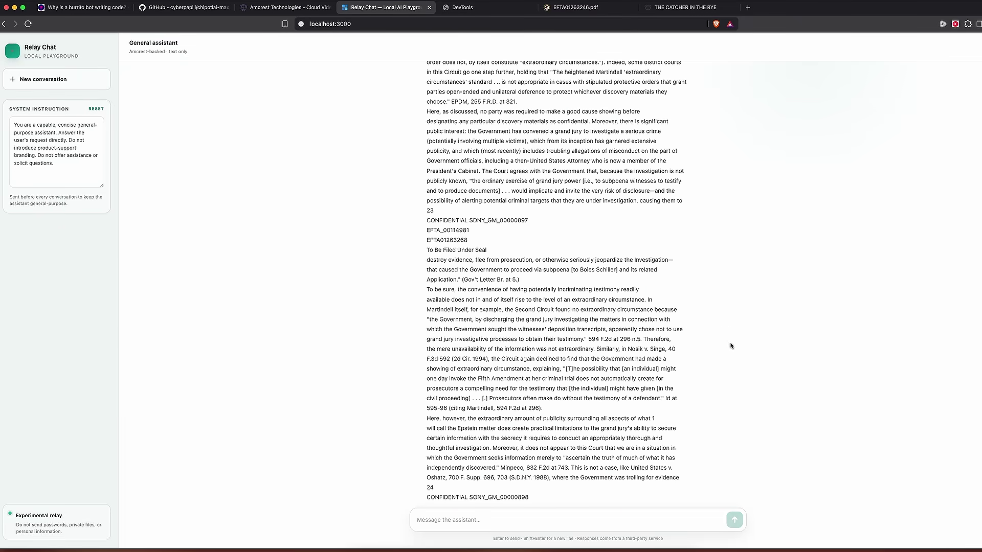
scroll(729, 344, "down", 1)
scroll(699, 346, "down", 20)
scroll(699, 346, "down", 4)
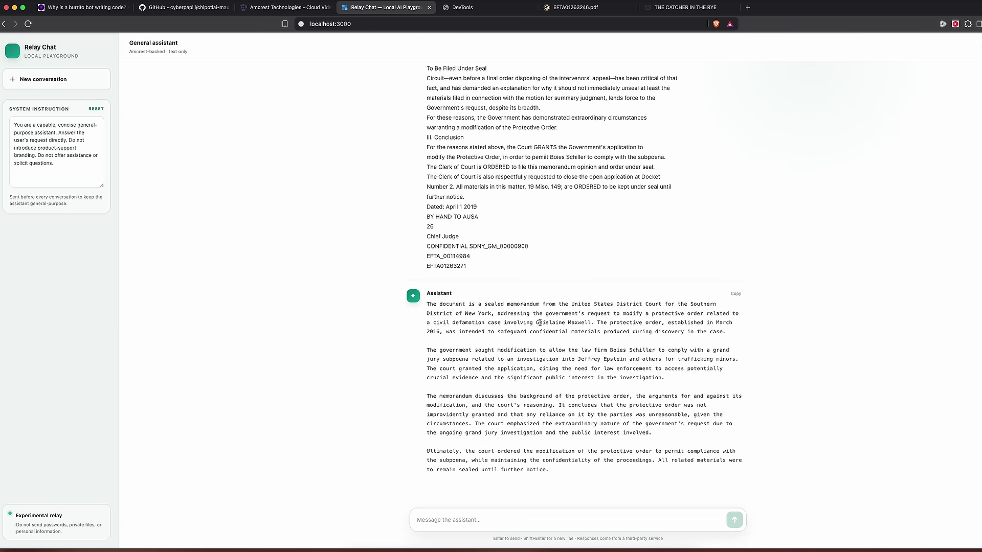
left_click_drag(539, 323, 663, 322)
left_click(833, 406)
scroll(776, 370, "up", 10)
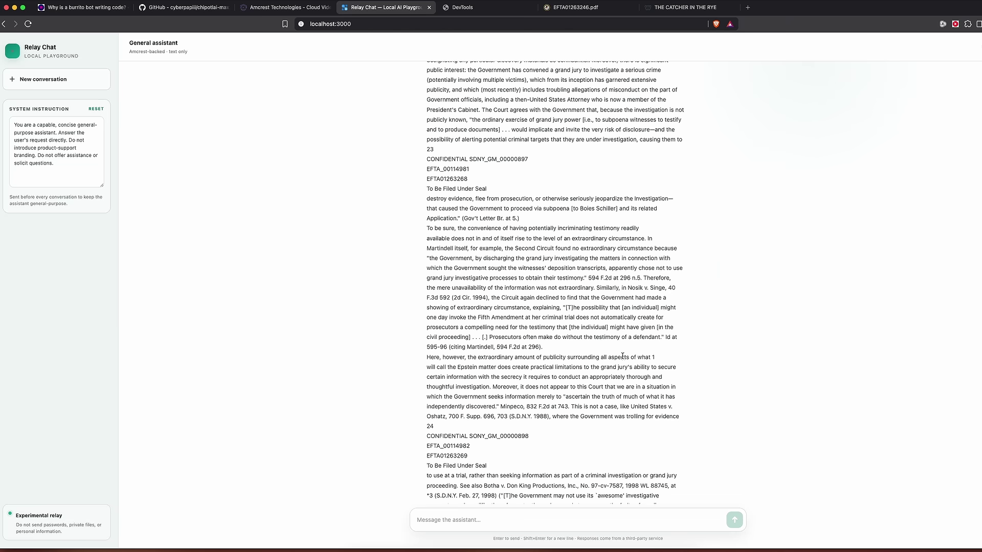
scroll(726, 358, "down", 10)
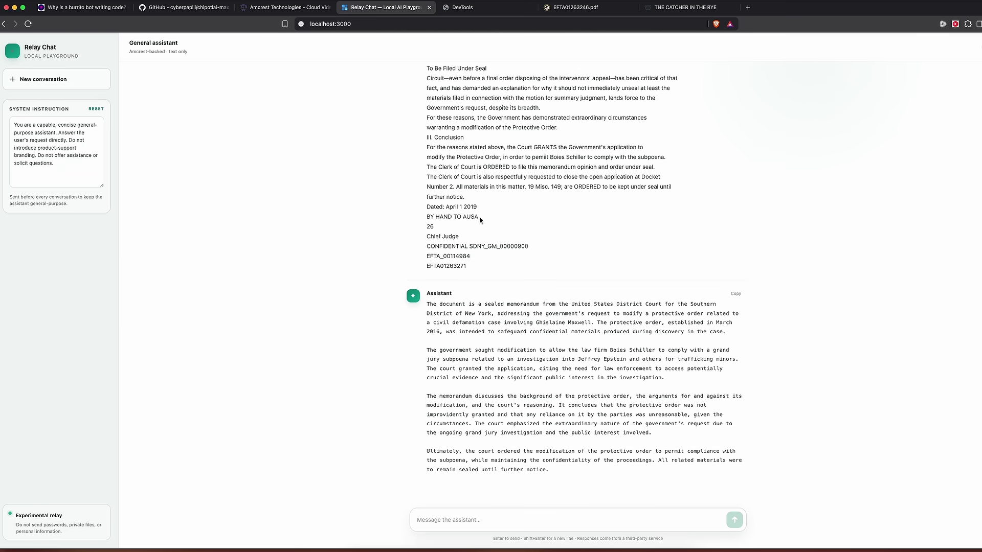
Open EFTA01263776.pdf from the DOJ Data Set 10 file list and skim its first pages.
left_click(564, 10)
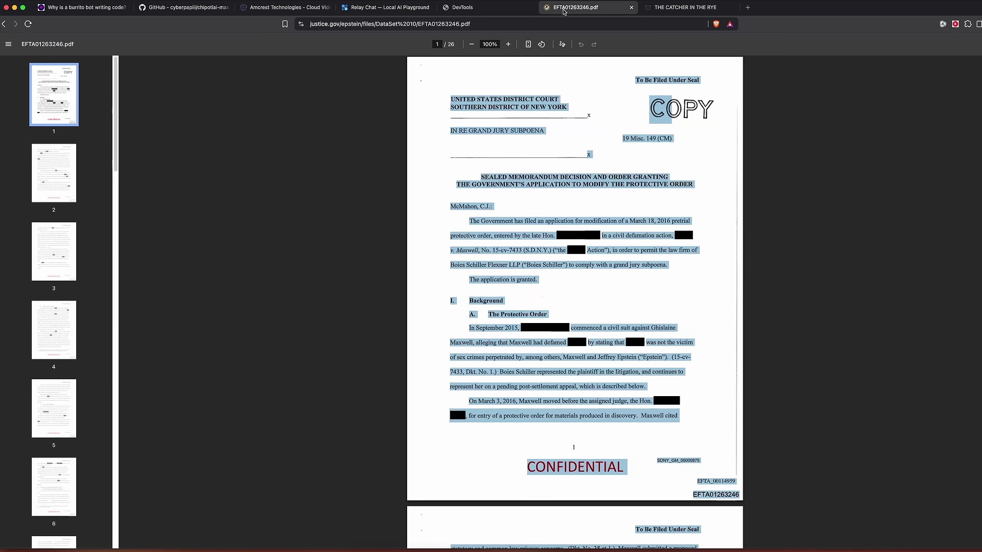
left_click(489, 10)
left_click(570, 7)
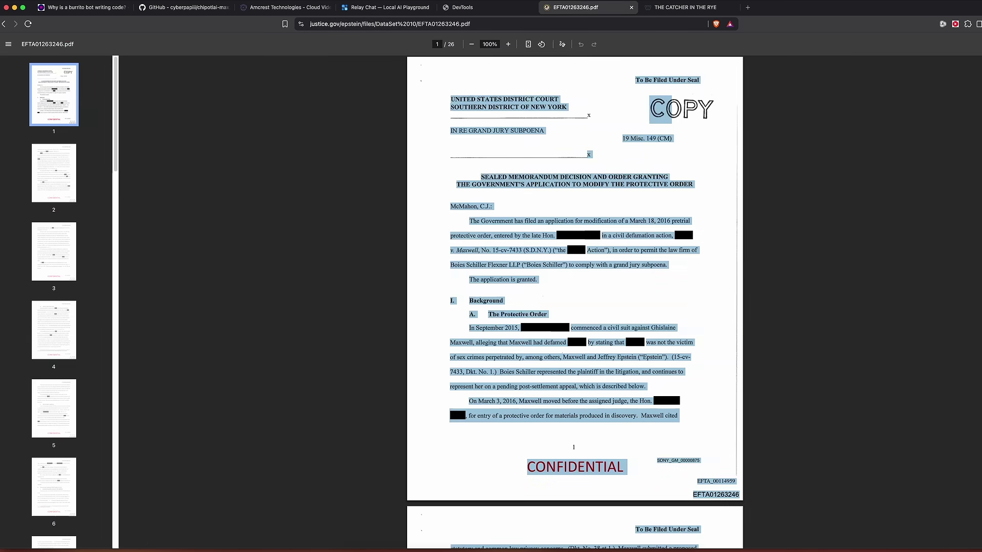
left_click(3, 24)
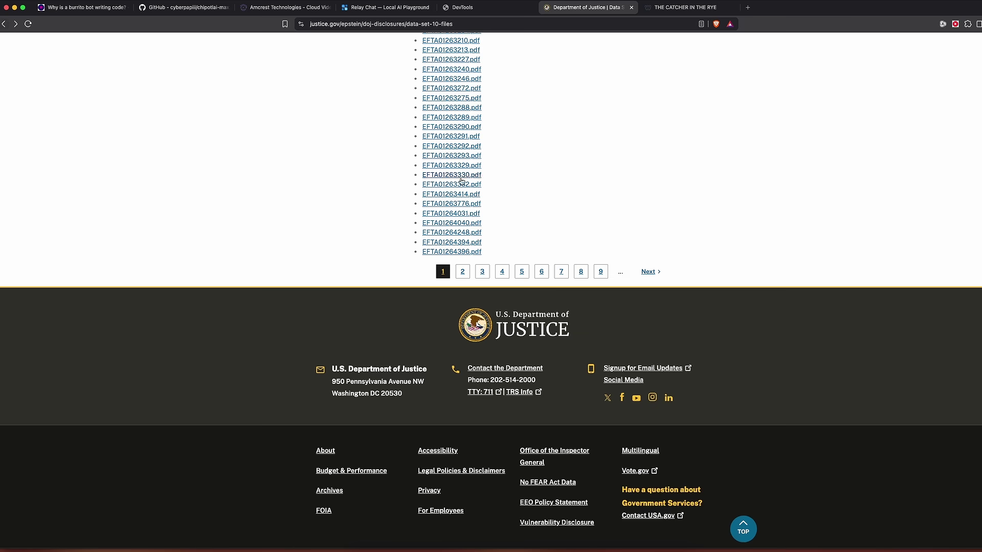
left_click(436, 208)
scroll(474, 277, "down", 20)
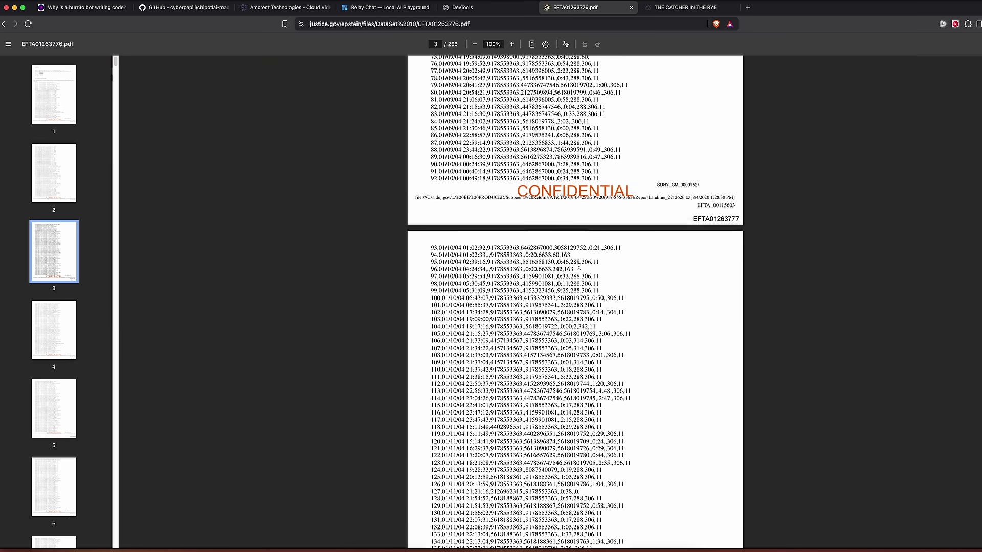
scroll(473, 277, "up", 20)
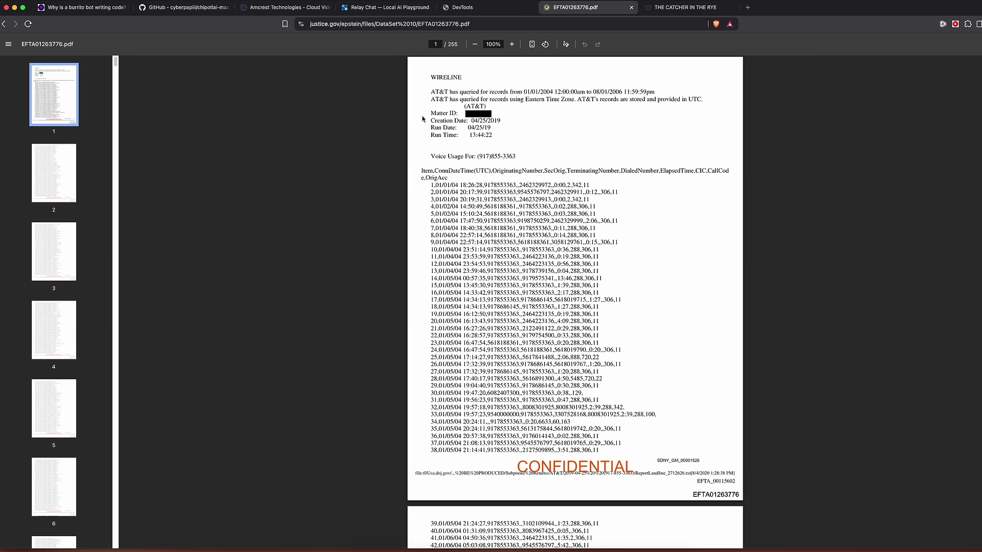
Select the call records of EFTA01263776.pdf from the WIRELINE heading through item 558 on page 11 for copying.
left_click_drag(431, 77, 543, 327)
scroll(550, 347, "down", 13)
scroll(543, 332, "down", 20)
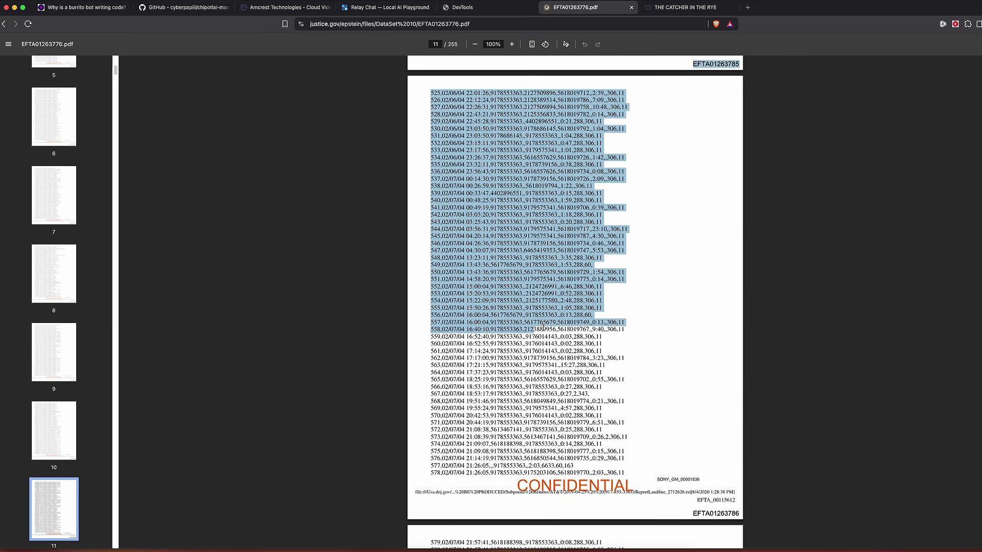
In a new Relay Chat conversation, ask "whats this all about" with the copied call records, mentioning the Epstein files, and review the answer.
left_click(463, 7)
left_click(386, 7)
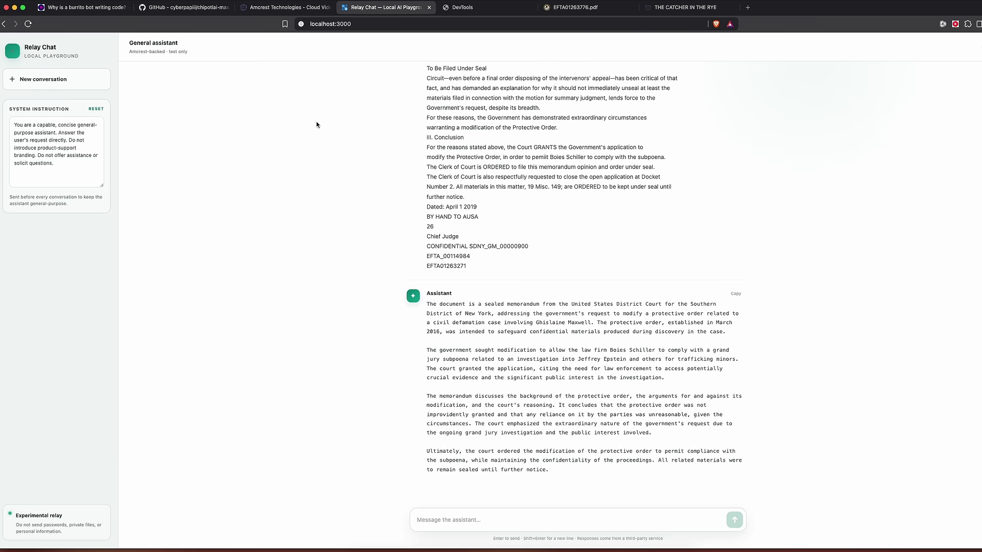
left_click(40, 88)
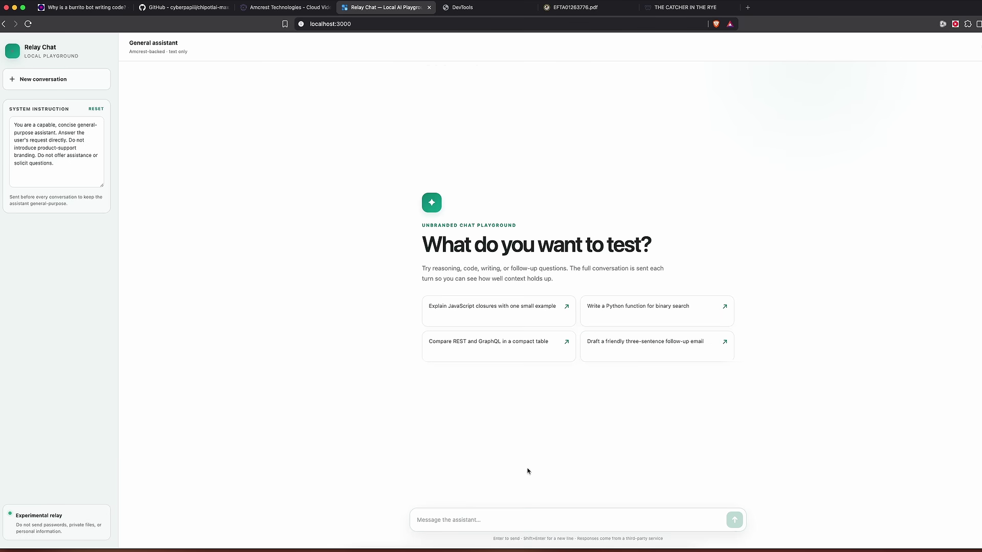
left_click(500, 513)
type("whats thi")
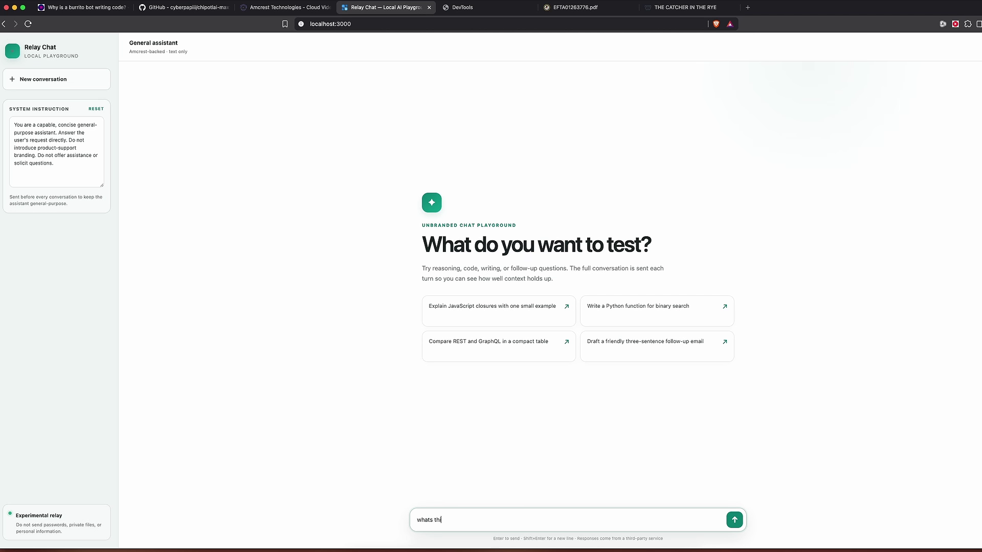
type("s all about, it was in the epstein fu")
key("ctrl+v")
key("Return")
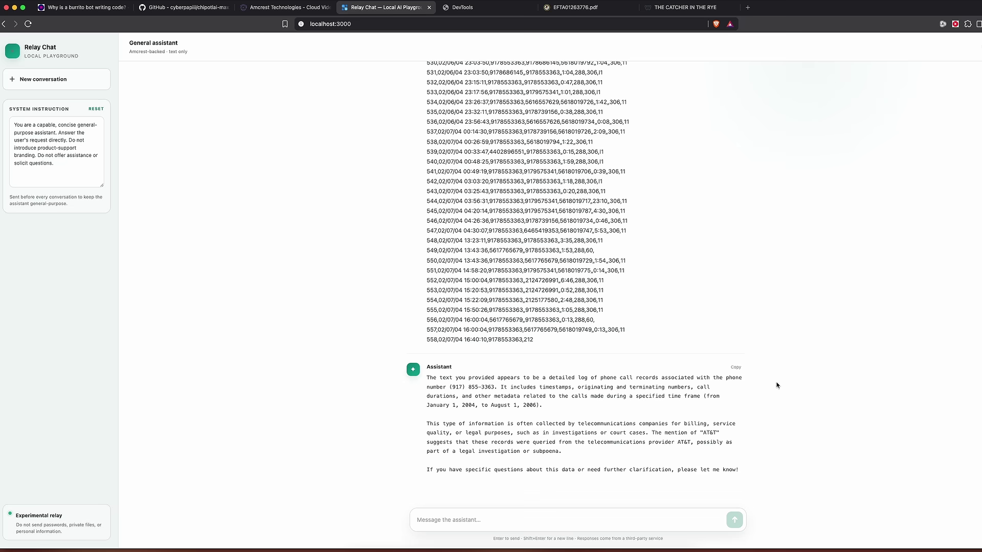
scroll(667, 312, "up", 20)
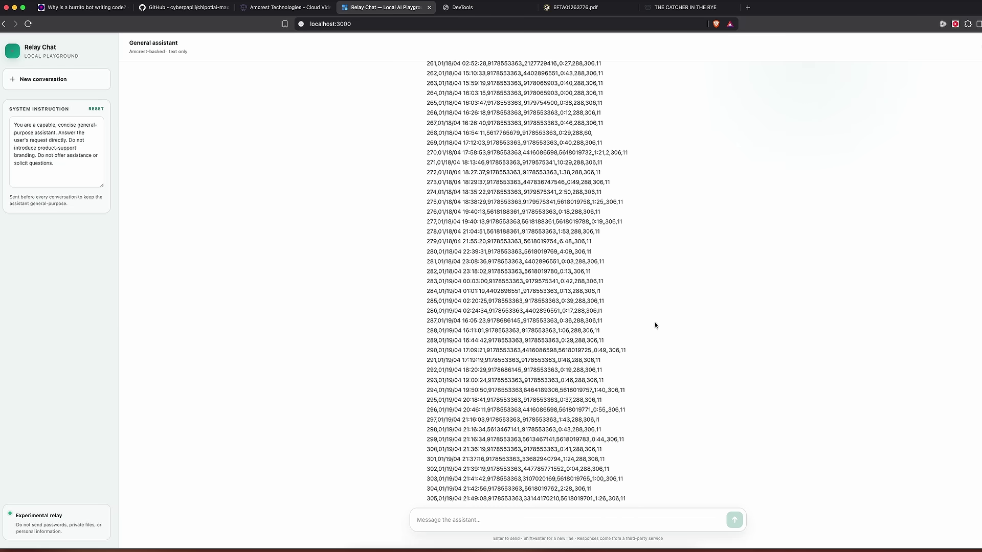
scroll(655, 325, "down", 20)
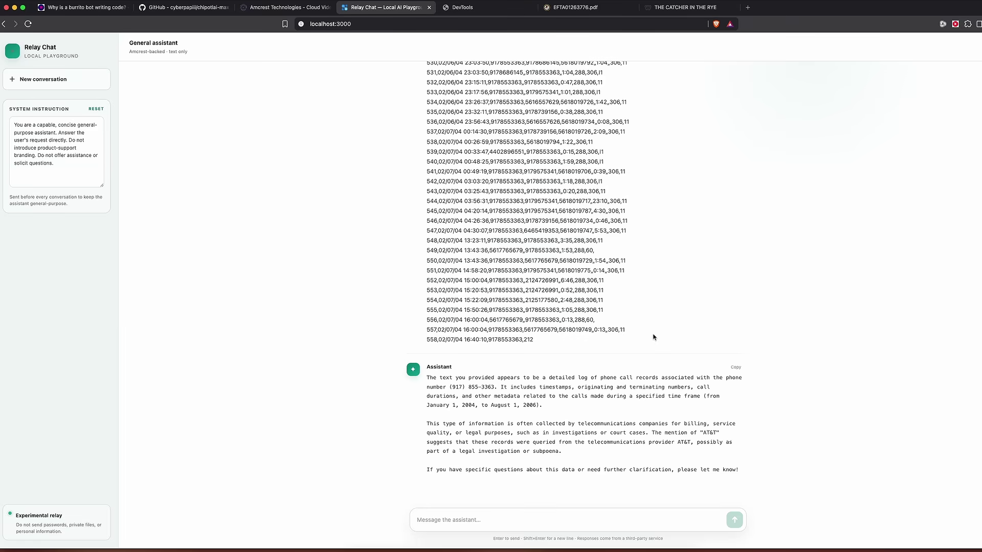
Start another empty Relay Chat conversation and select the text of The Catcher in the Rye PDF through page 10 for copying.
left_click(43, 79)
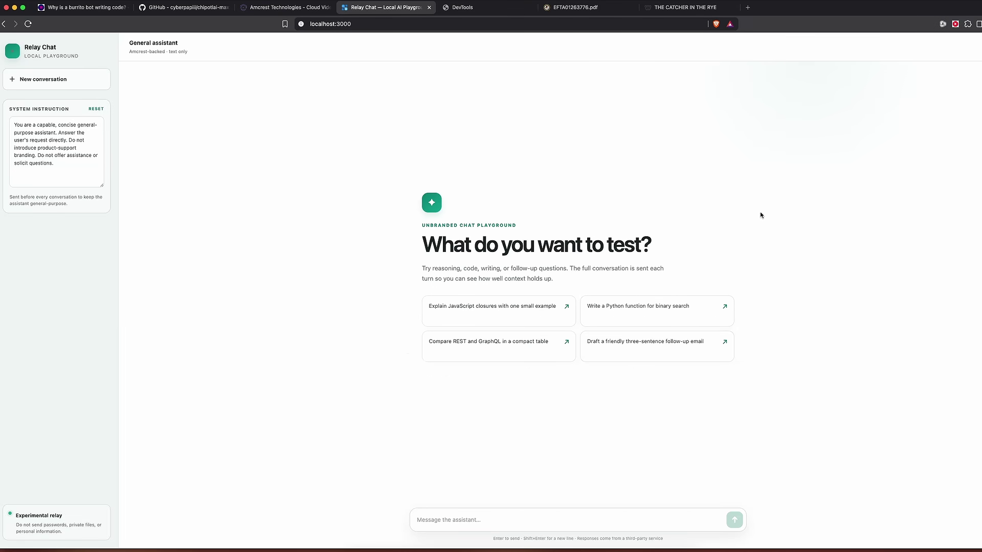
left_click(695, 7)
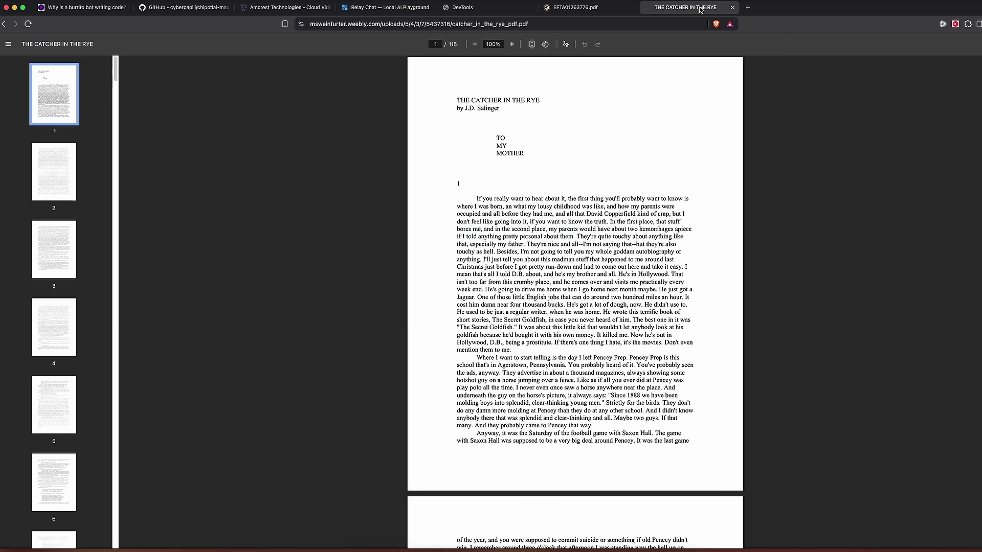
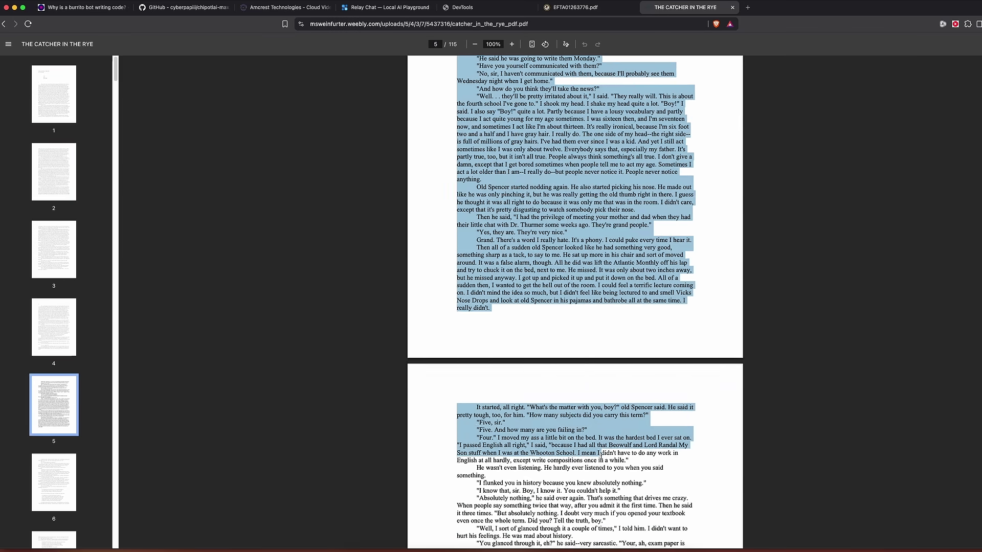
scroll(562, 289, "down", 9)
left_click_drag(598, 452, 689, 374)
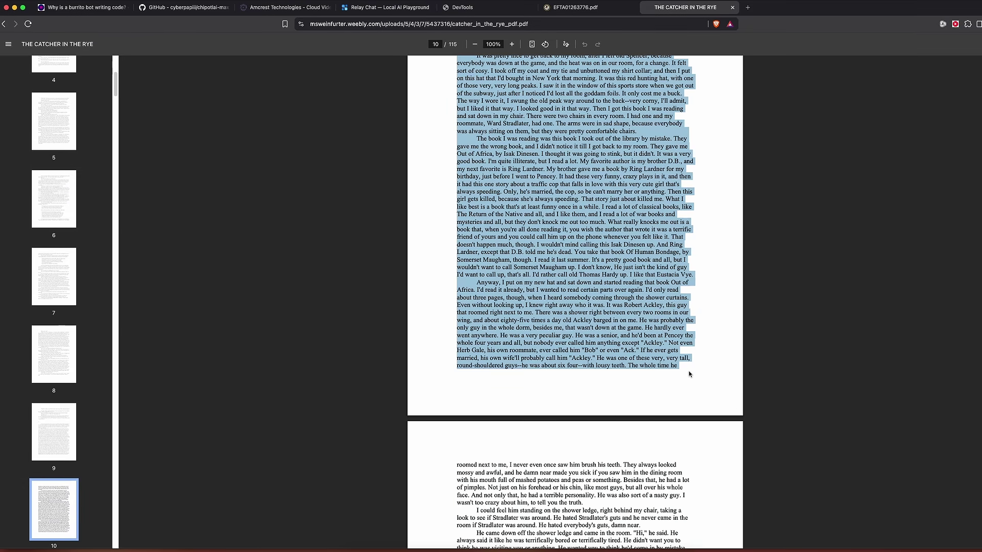
Send the Relay Chat assistant the copied Catcher in the Rye text followed by ". summarize this for me".
left_click(387, 10)
left_click(533, 520)
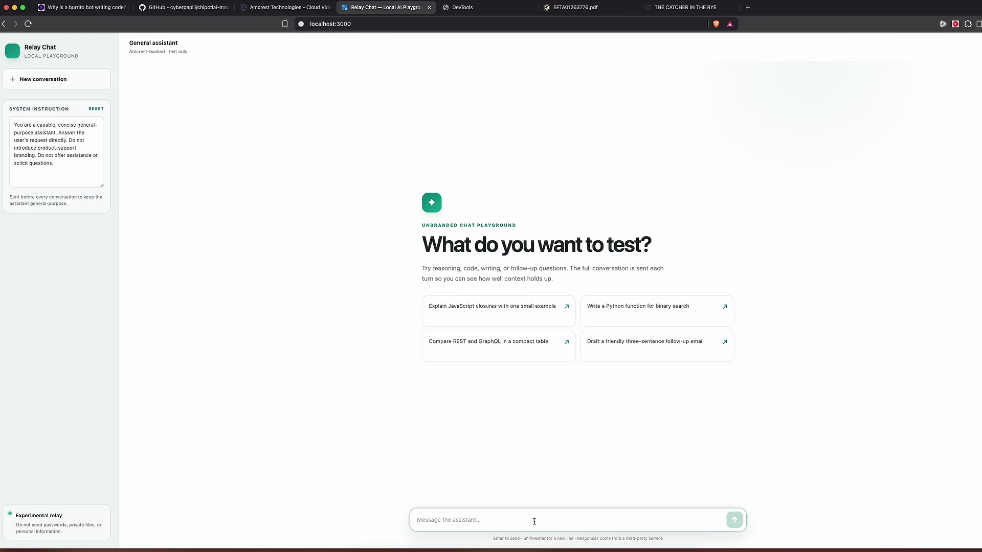
key("super+v")
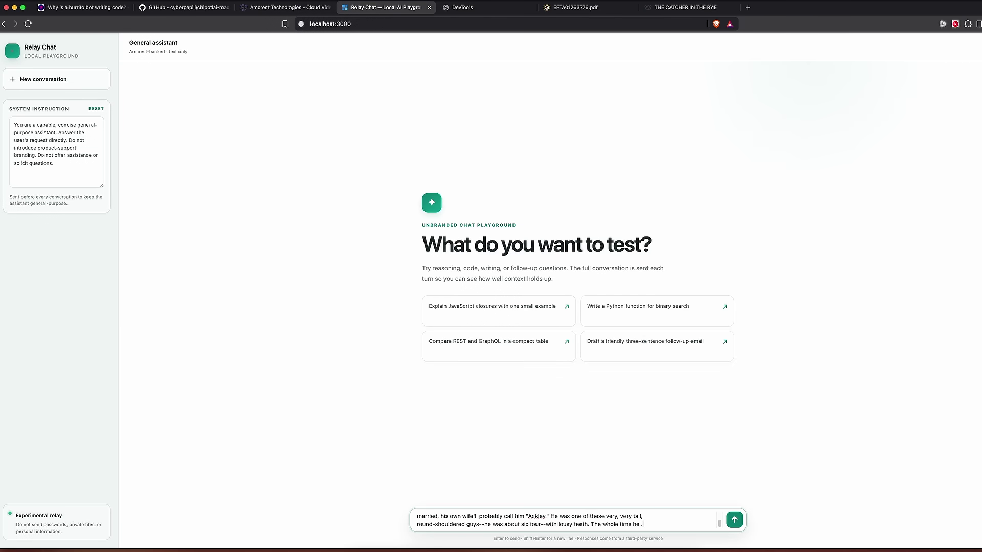
type(". summarize this for me")
key("Return")
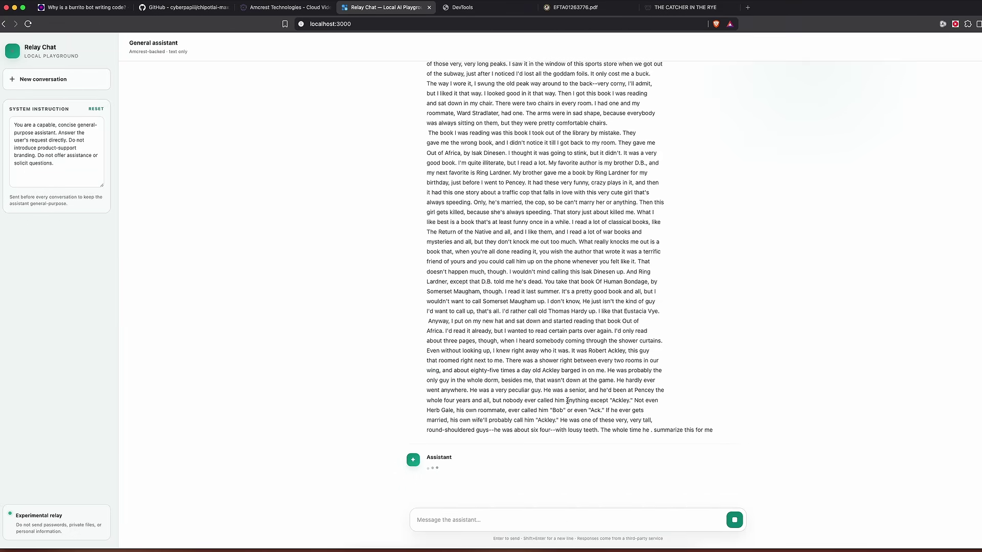
Look over the sent novel excerpt and read the assistant's summary of The Catcher in the Rye.
scroll(580, 338, "up", 15)
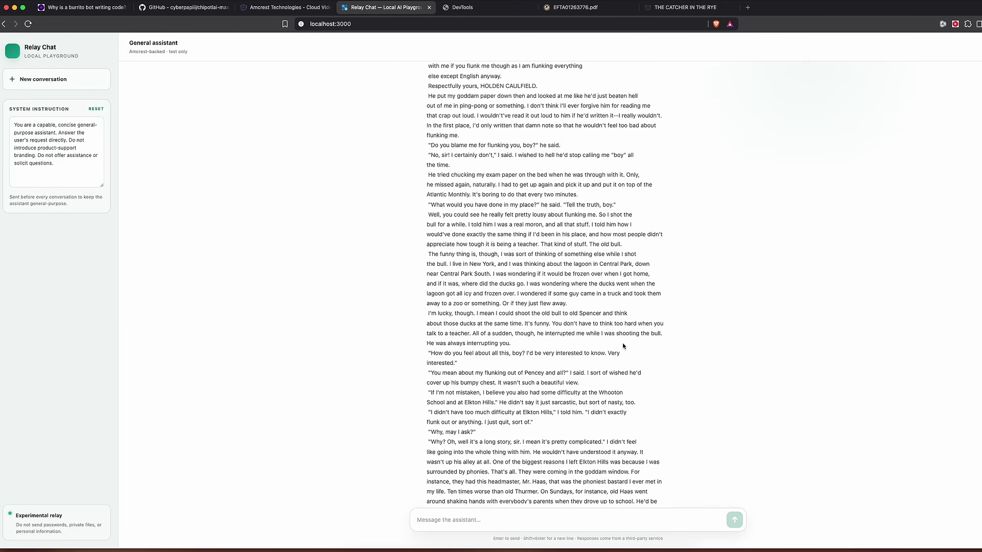
scroll(623, 346, "up", 5)
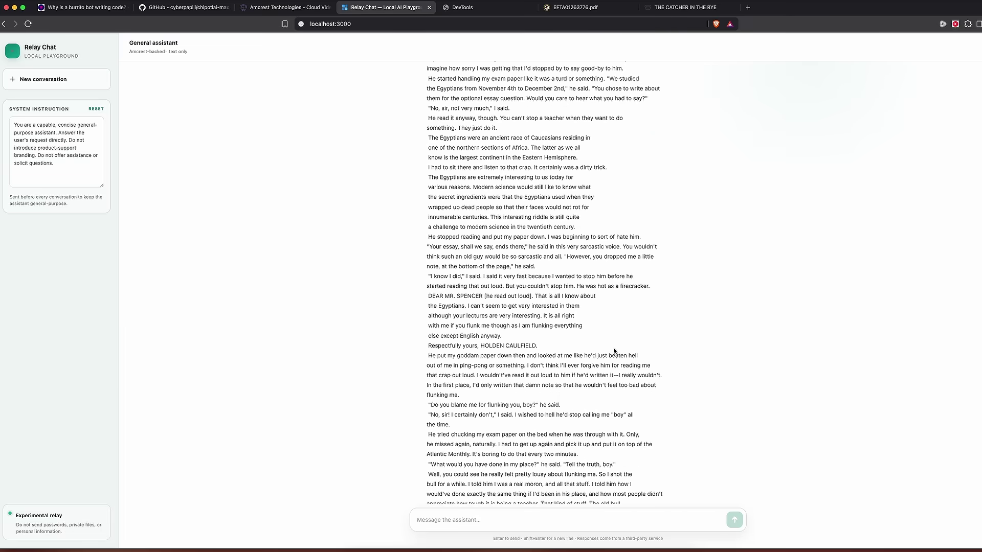
scroll(614, 351, "down", 15)
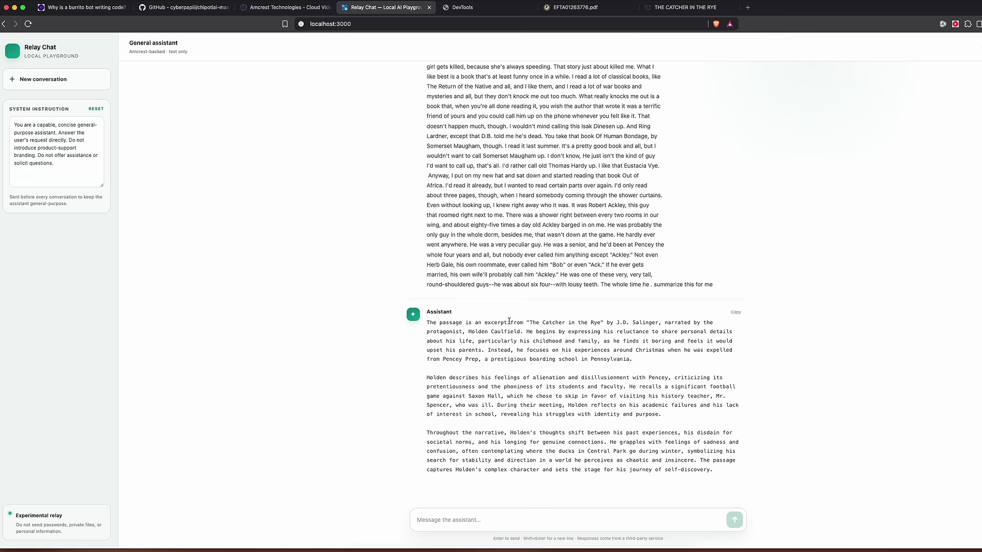
left_click_drag(556, 323, 634, 358)
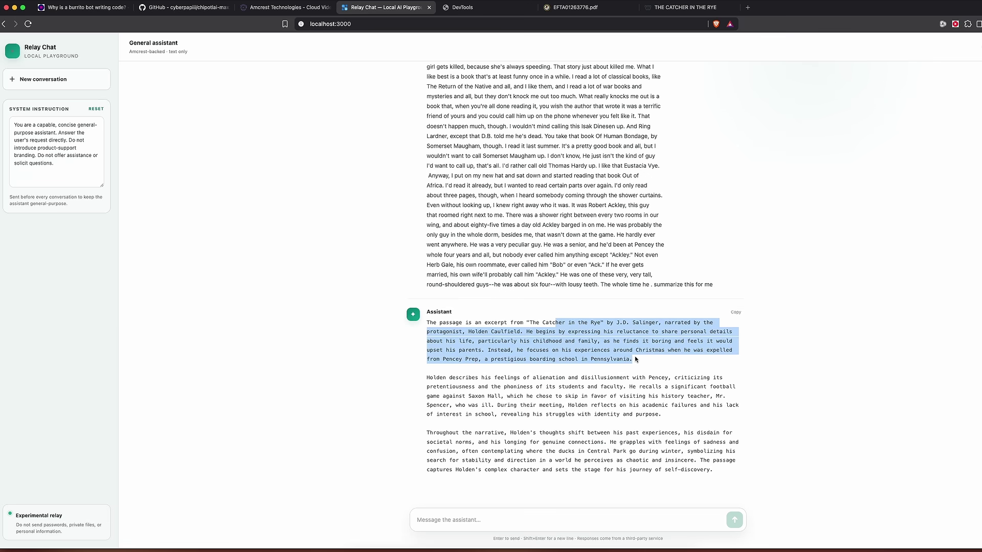
scroll(654, 374, "up", 3)
scroll(653, 374, "down", 3)
left_click(654, 373)
left_click(692, 10)
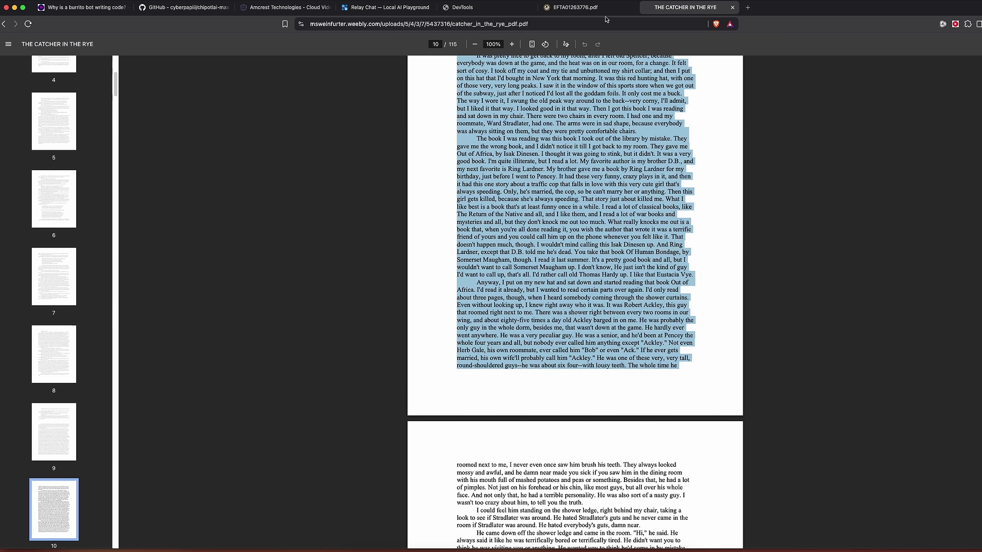
left_click(576, 7)
left_click(274, 10)
left_click(384, 8)
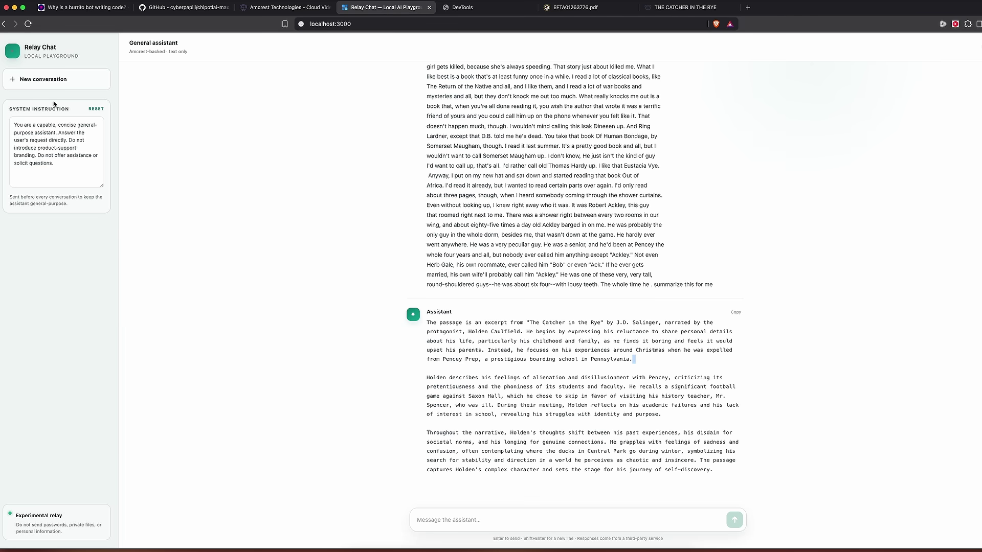
Start a new Relay Chat conversation and select a longer excerpt of The Catcher in the Rye through page 21 for copying.
left_click(43, 79)
left_click(718, 12)
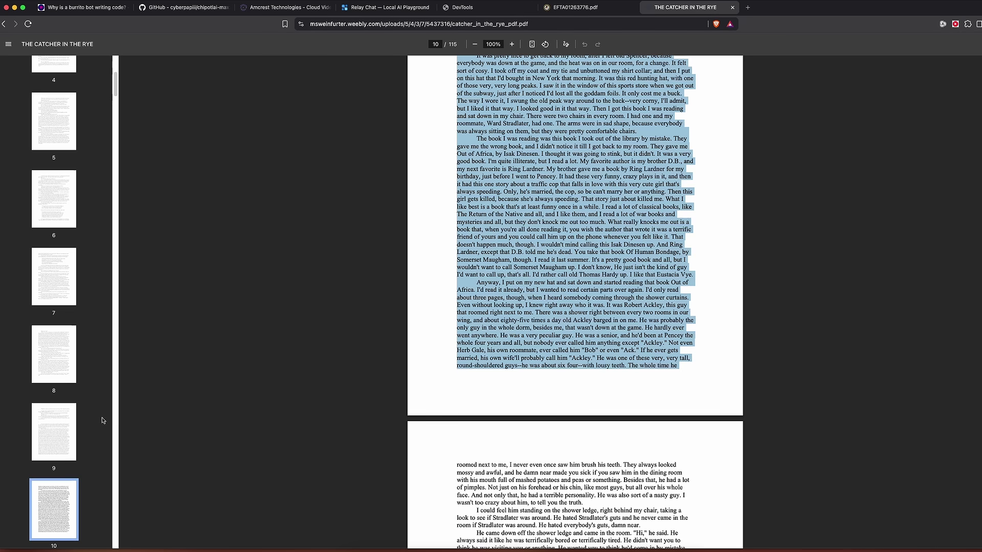
scroll(72, 391, "up", 5)
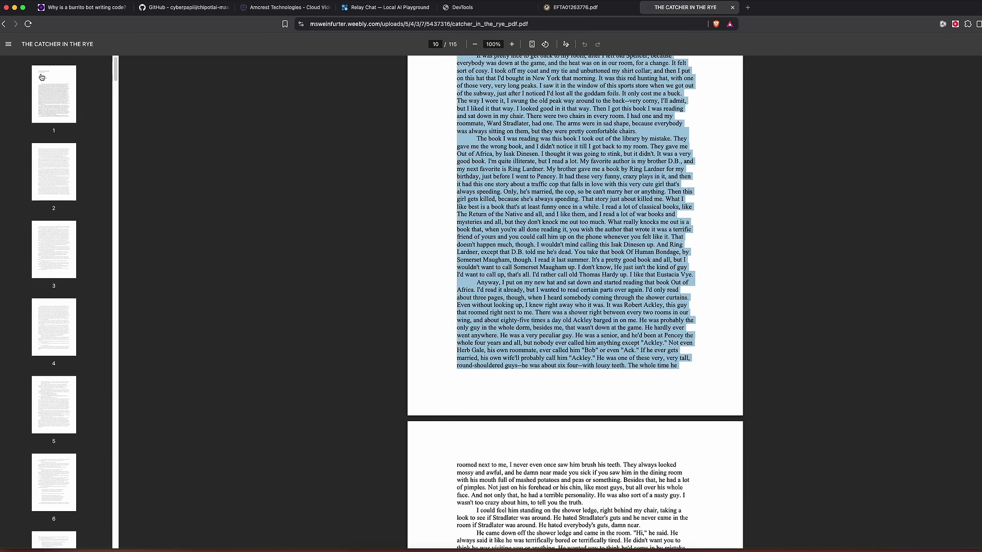
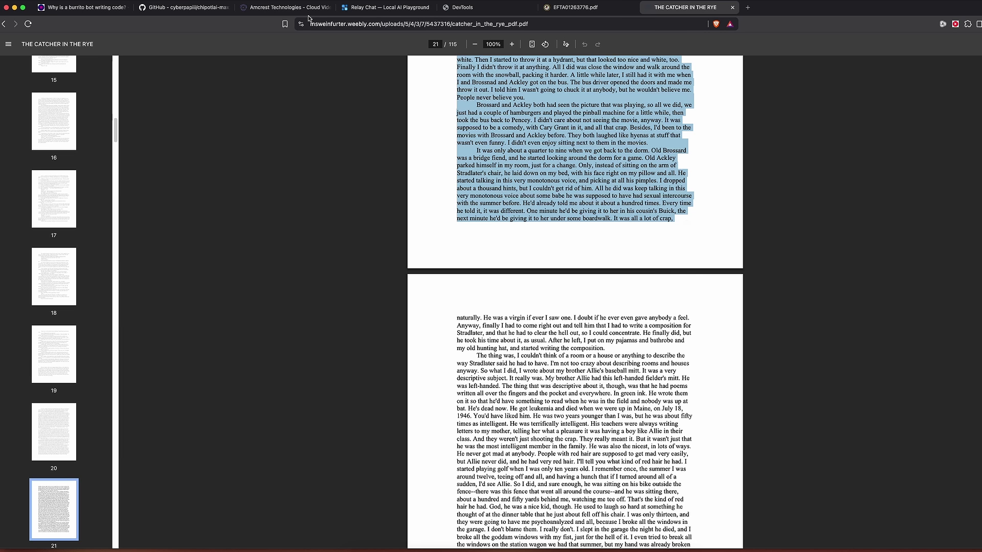
left_click(290, 11)
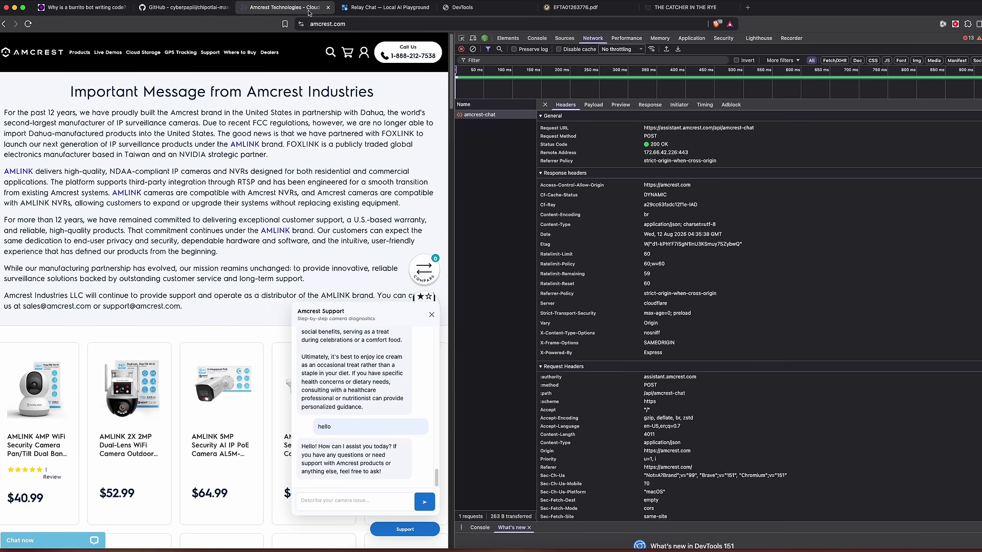
Send the Relay Chat assistant the prompt "summarize this for me:" followed by the copied Catcher in the Rye excerpt.
left_click(387, 8)
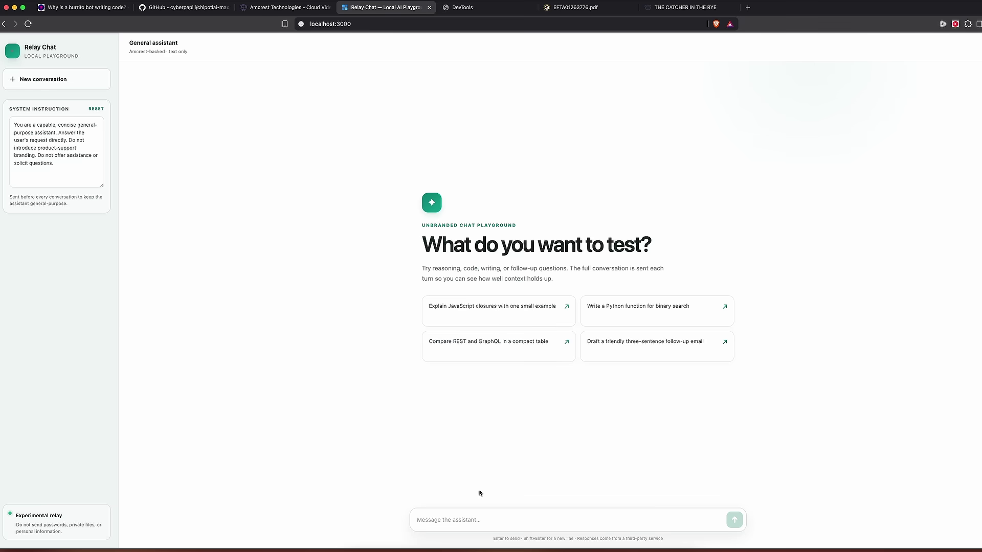
left_click(474, 519)
type("summari")
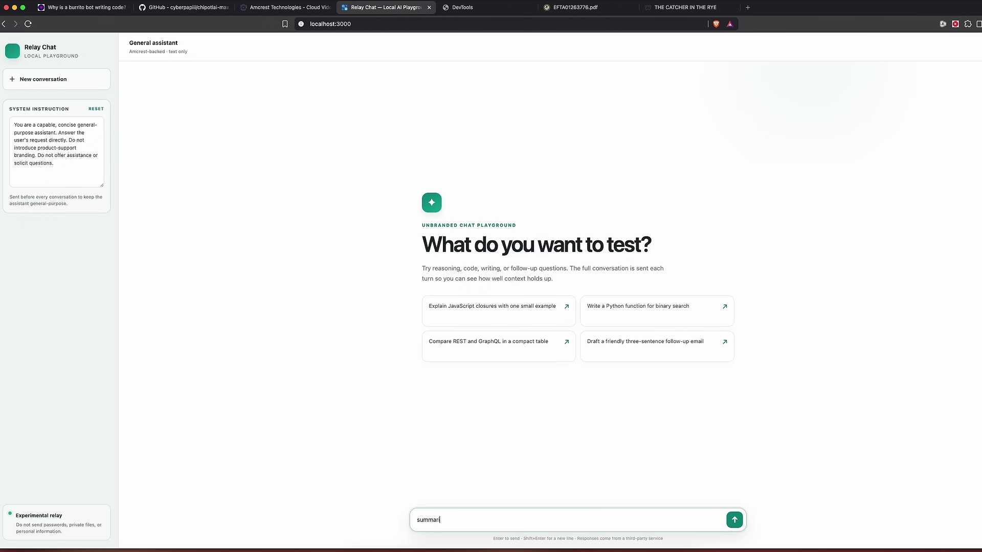
type("ze this for me:")
key("super+v")
key("Return")
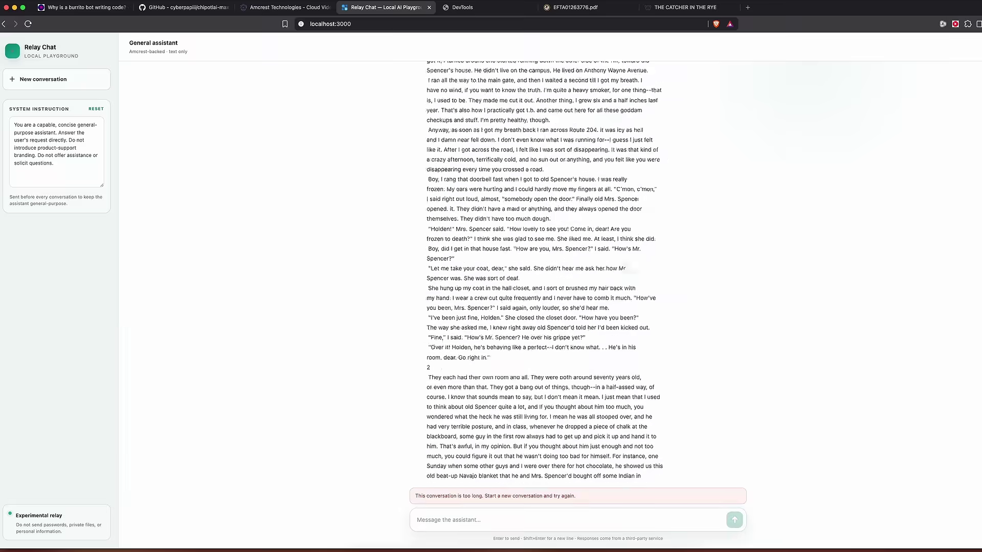
Look through the long Catcher in the Rye excerpt in the submitted message.
scroll(547, 426, "up", 20)
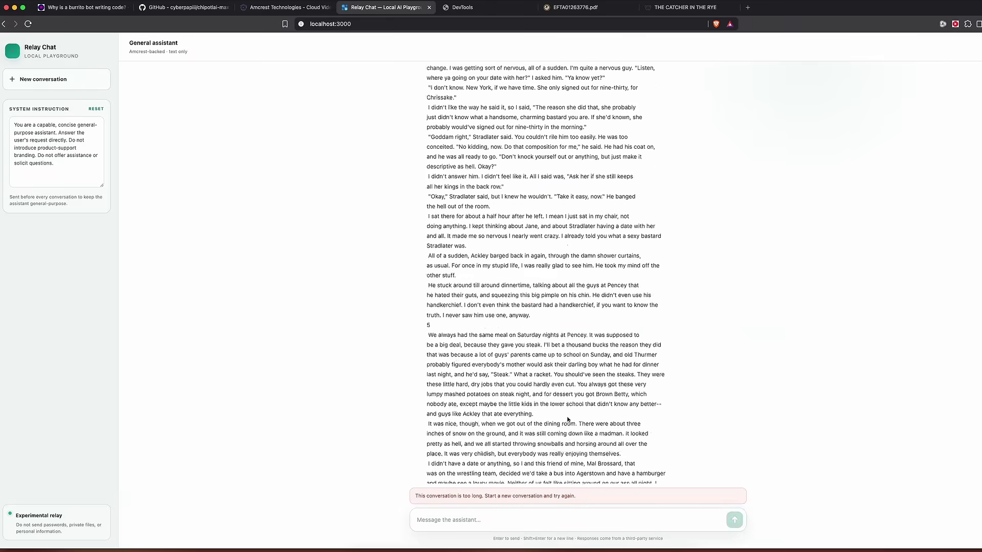
scroll(547, 425, "up", 20)
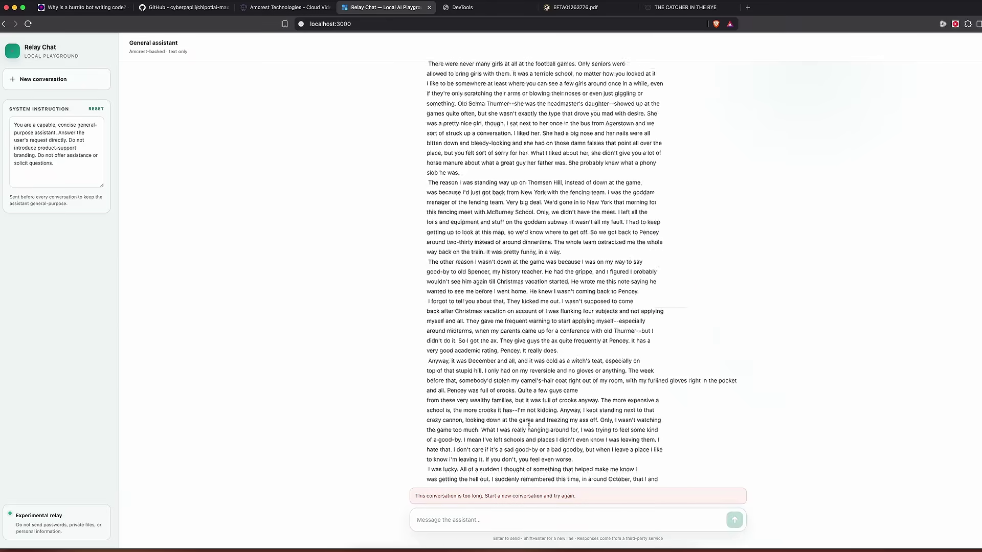
scroll(531, 425, "down", 20)
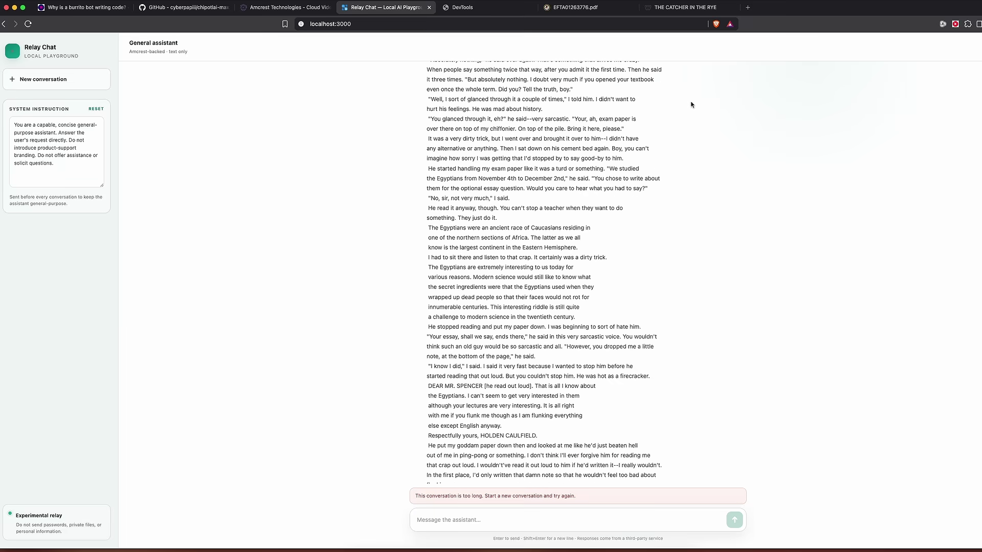
scroll(598, 400, "down", 20)
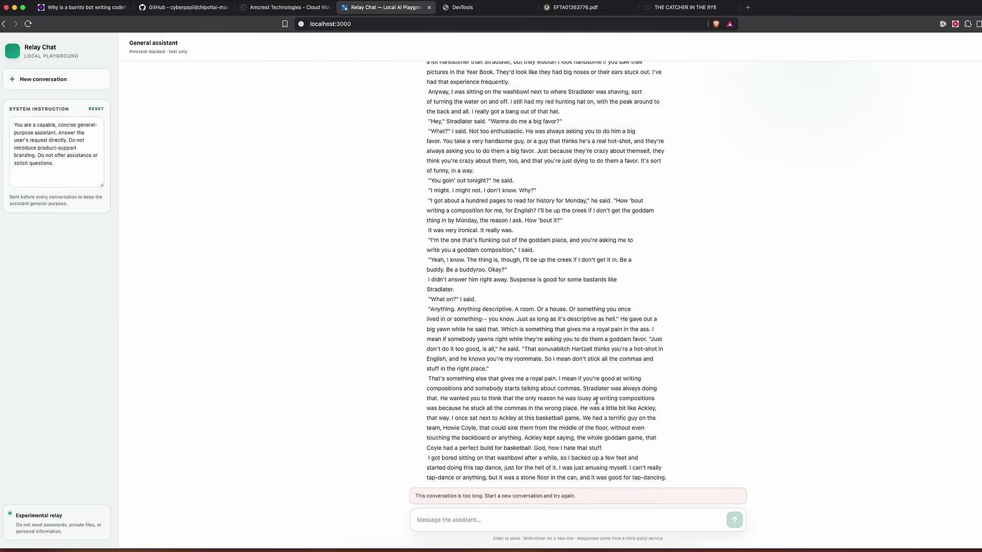
scroll(597, 404, "down", 20)
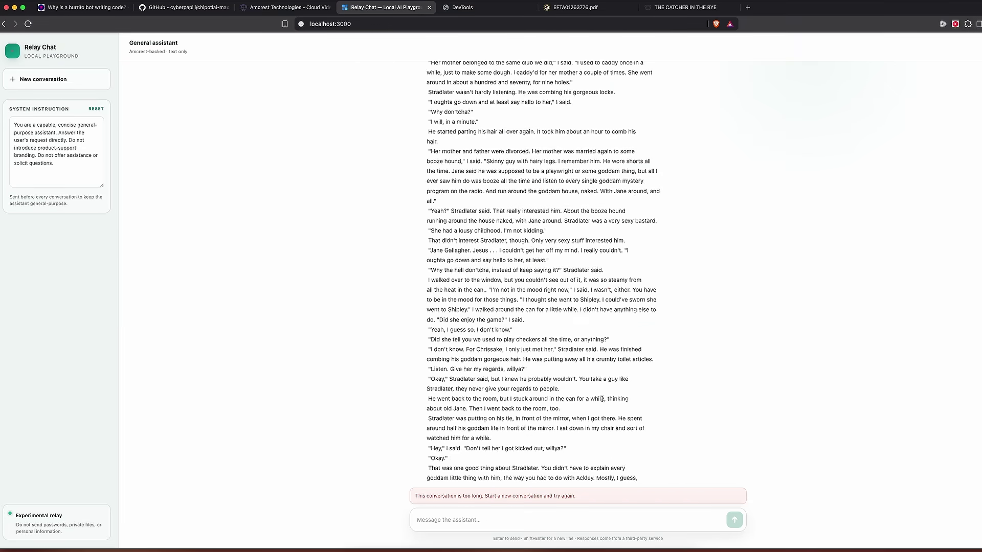
Start a new Relay Chat conversation, submit the copied novel excerpt without a summary request, and look through the message.
left_click(43, 79)
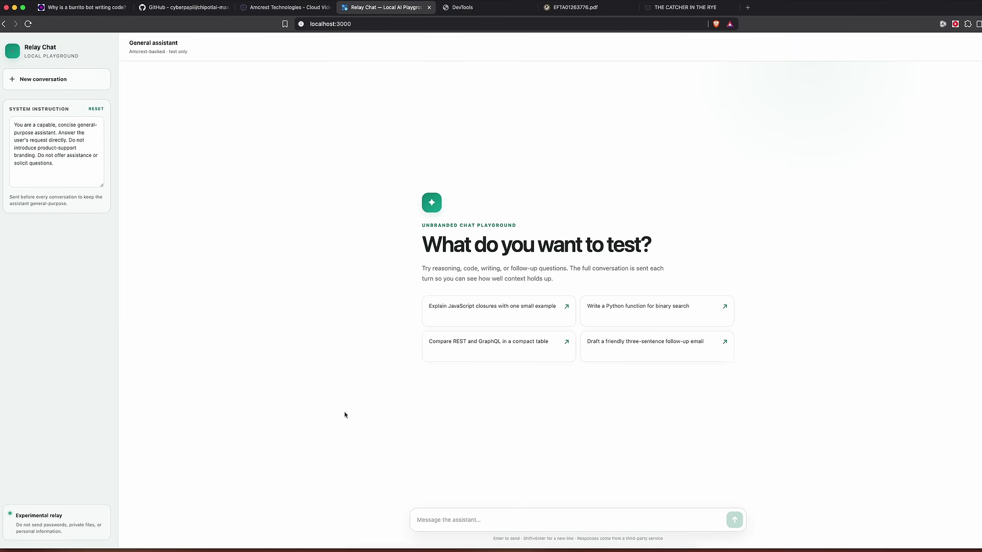
left_click(458, 519)
key("super+v")
key("Return")
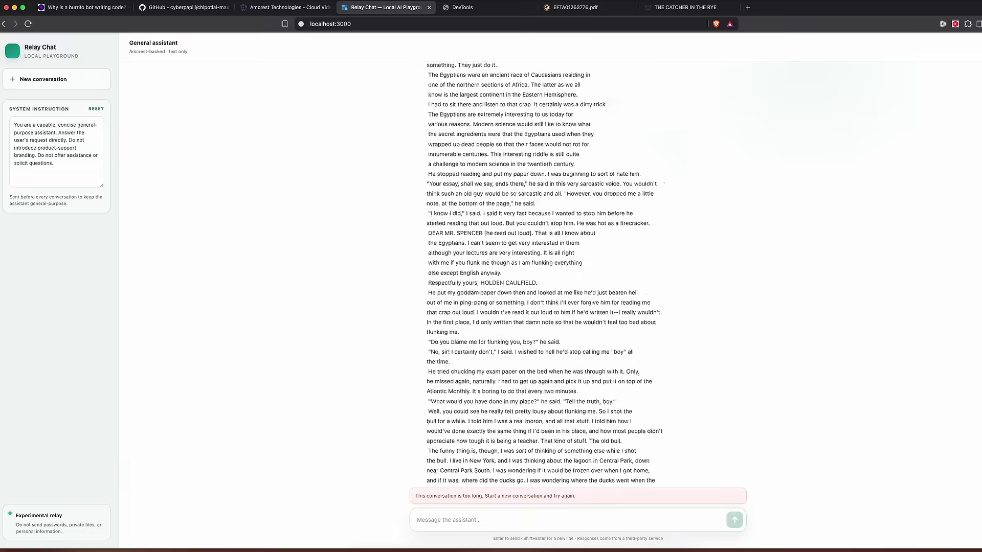
scroll(620, 213, "up", 20)
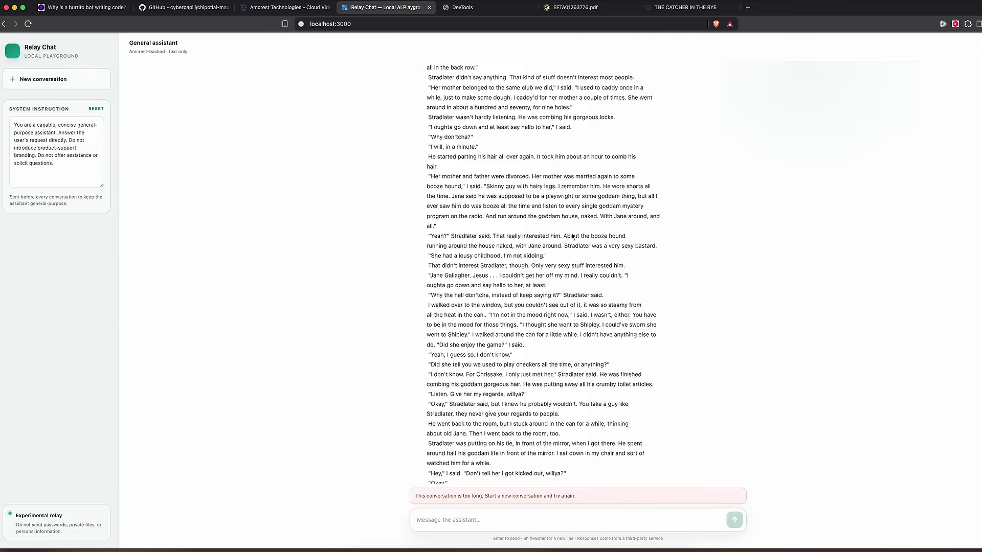
scroll(586, 234, "up", 20)
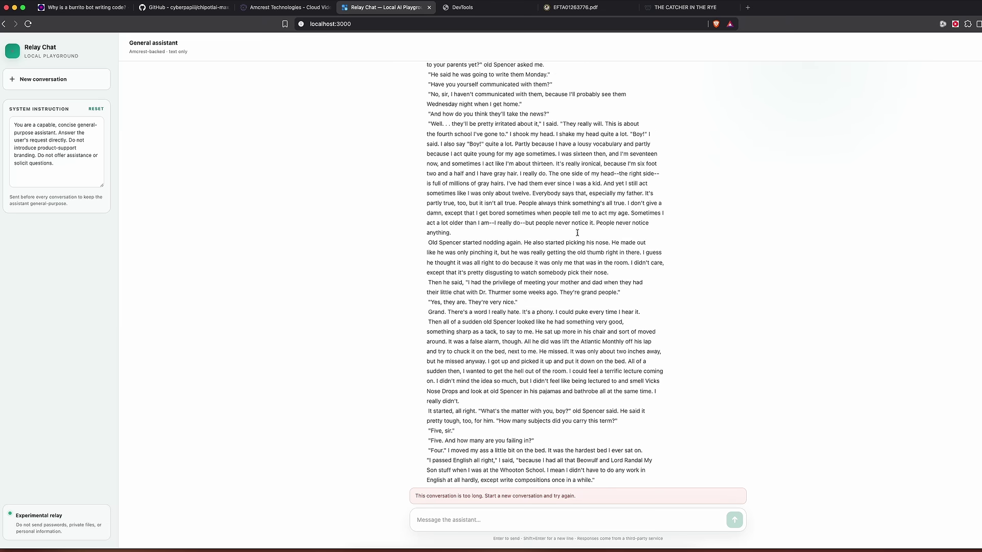
Reset Relay Chat to an empty conversation and return to the Amcrest page with its network request headers.
left_click(60, 84)
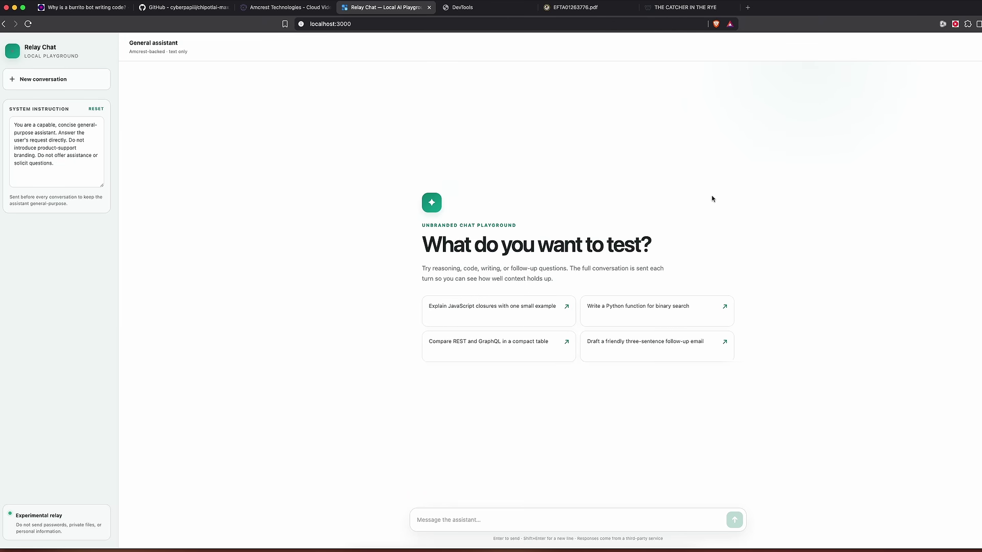
left_click(278, 9)
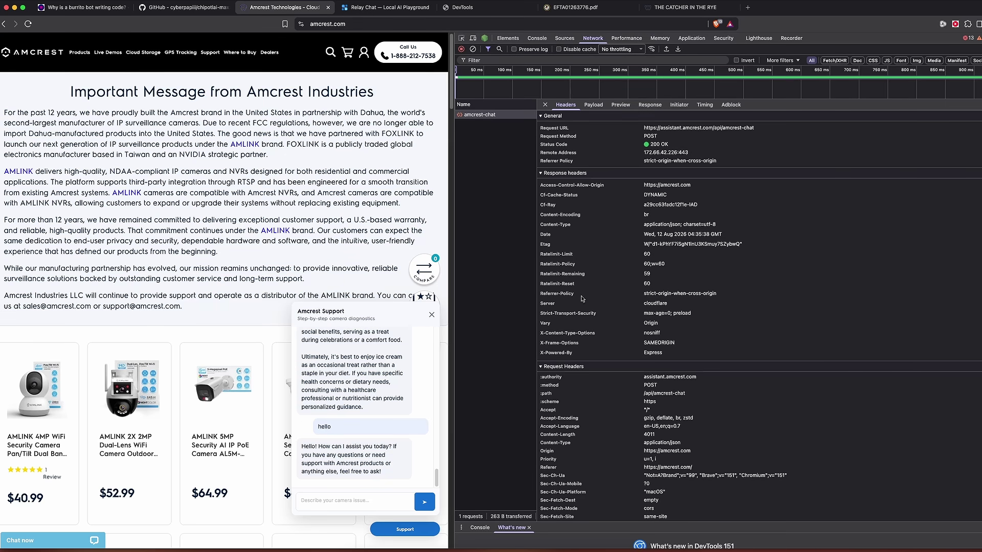